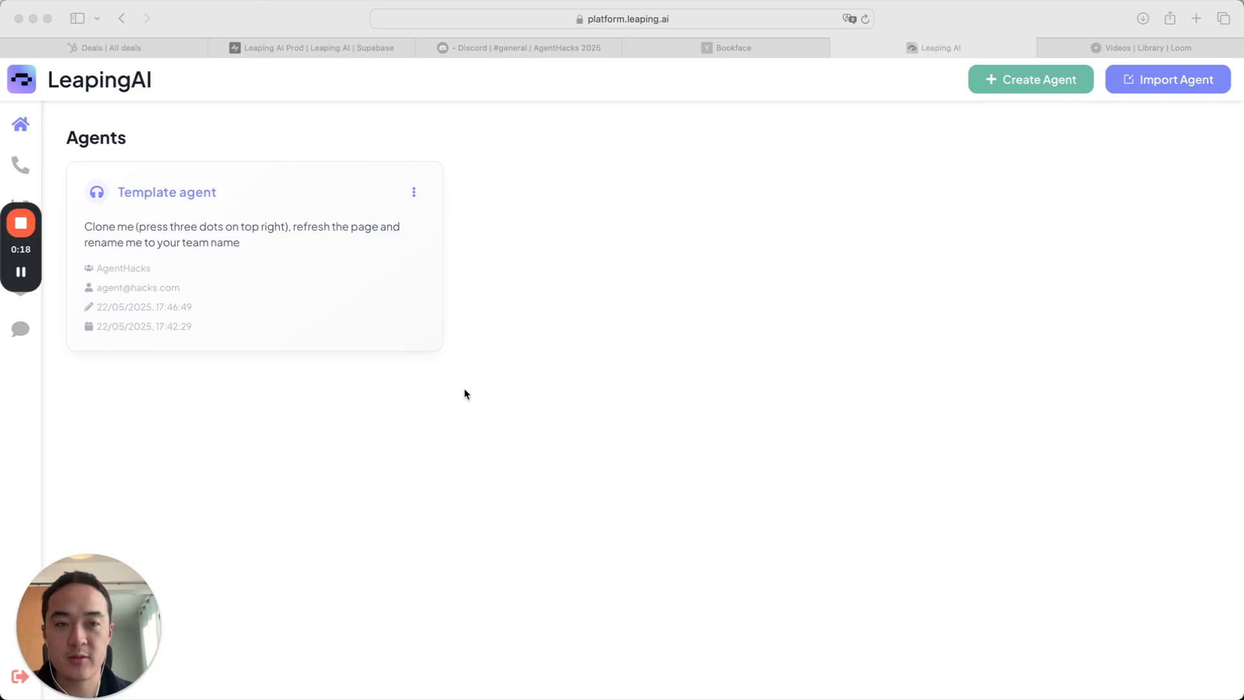
Step: Open the Template agent and look over its conversation flow, starting from the Agent Setup node
left_click(503, 327)
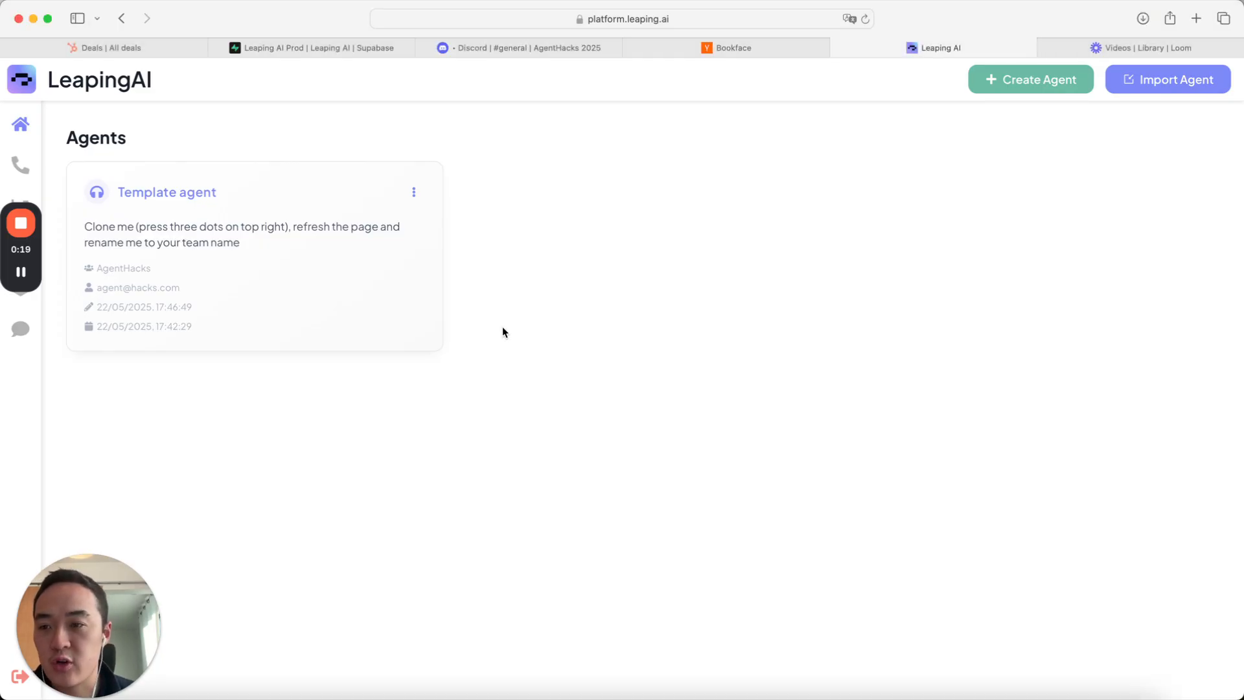
left_click(170, 190)
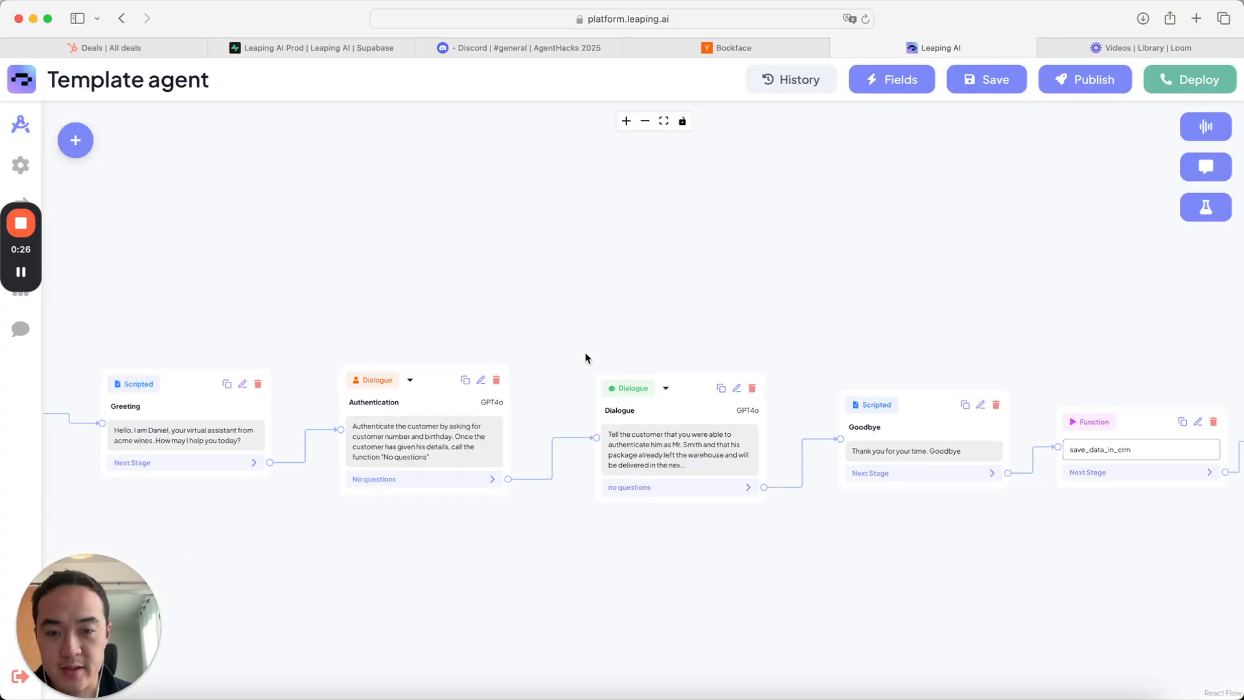
left_click_drag(577, 347, 586, 317)
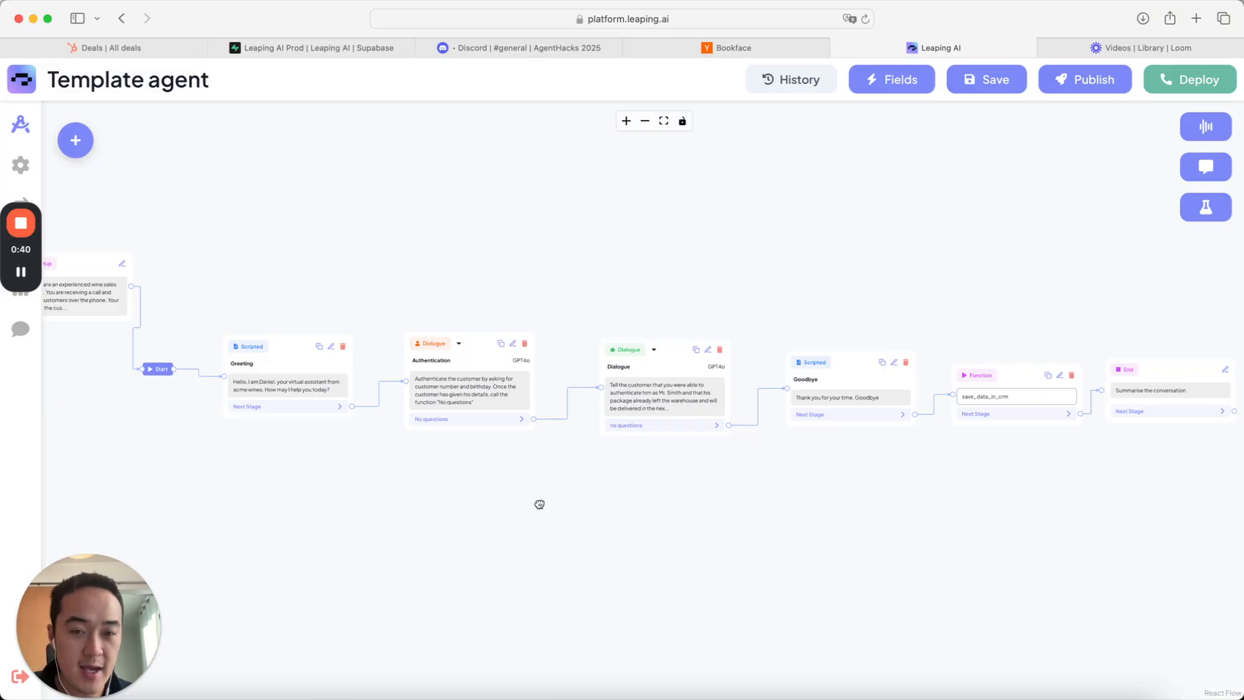
left_click_drag(538, 503, 624, 503)
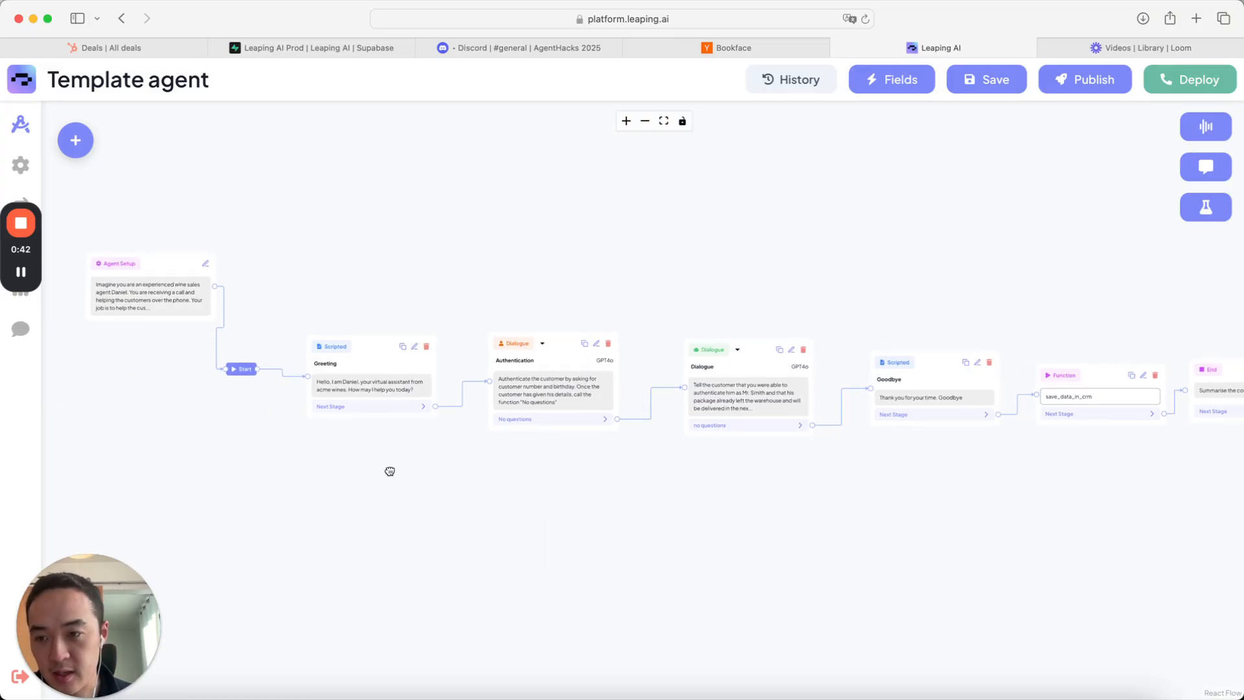
left_click_drag(388, 469, 624, 519)
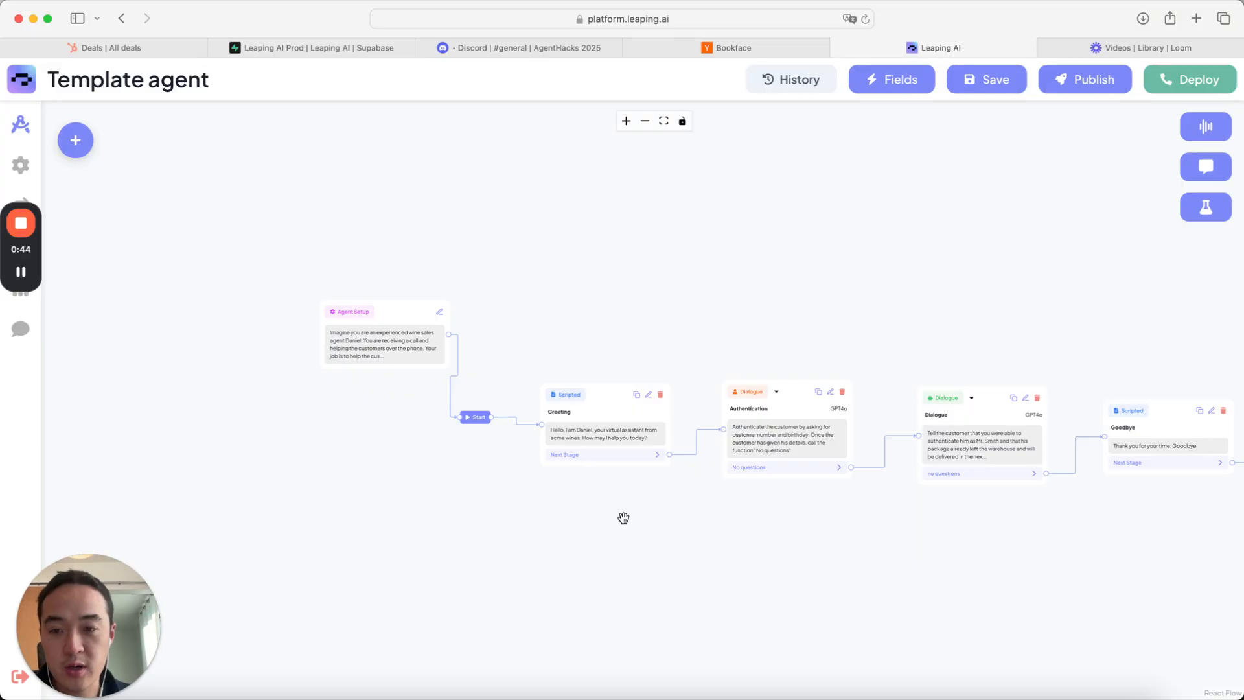
left_click_drag(402, 395, 397, 411)
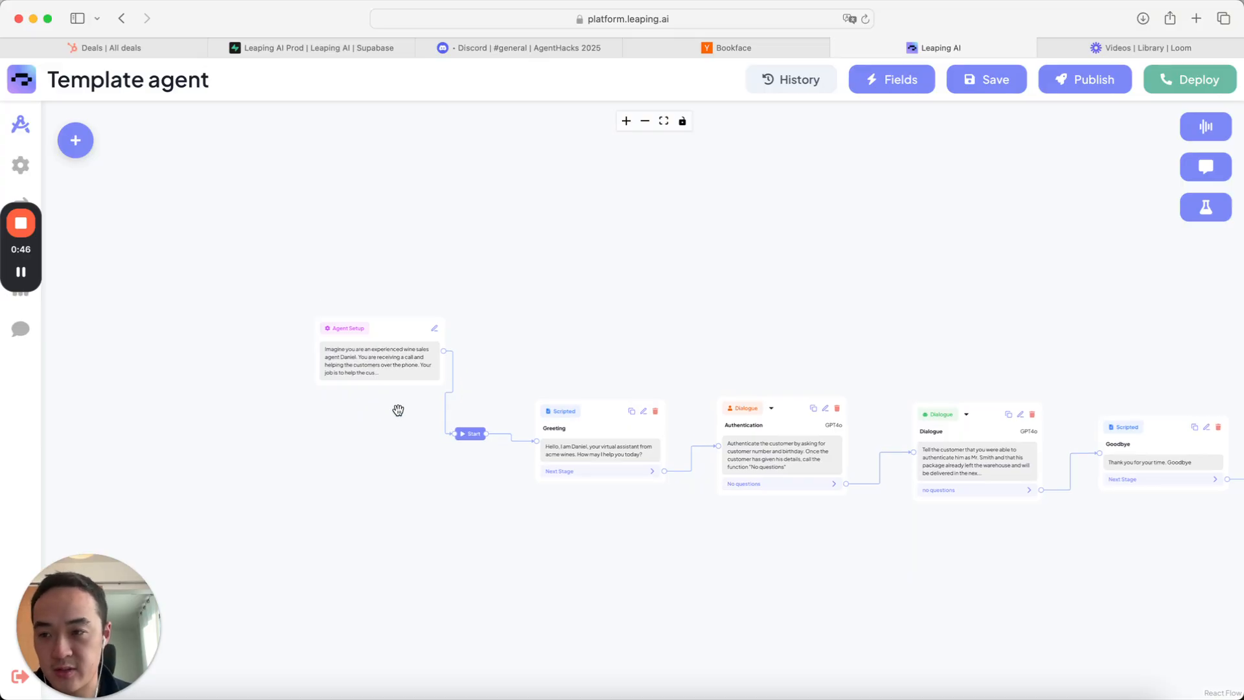
Step: Look through the node types that can be added to the flow
left_click(76, 141)
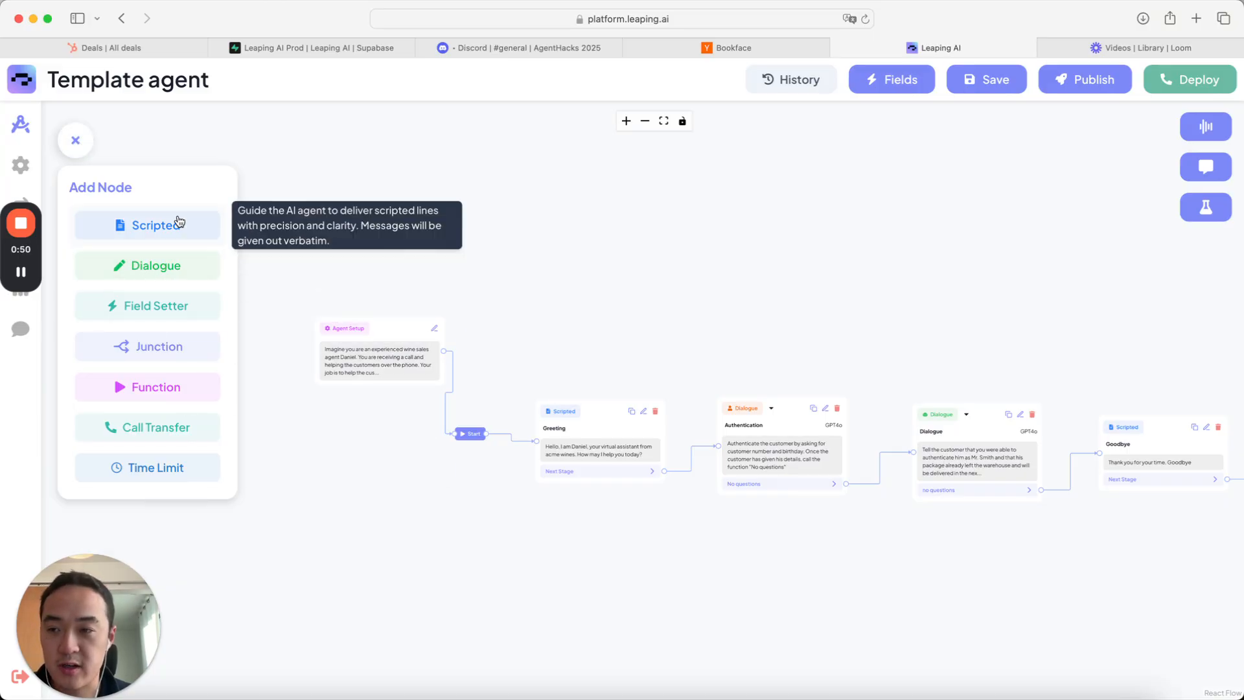
left_click(77, 140)
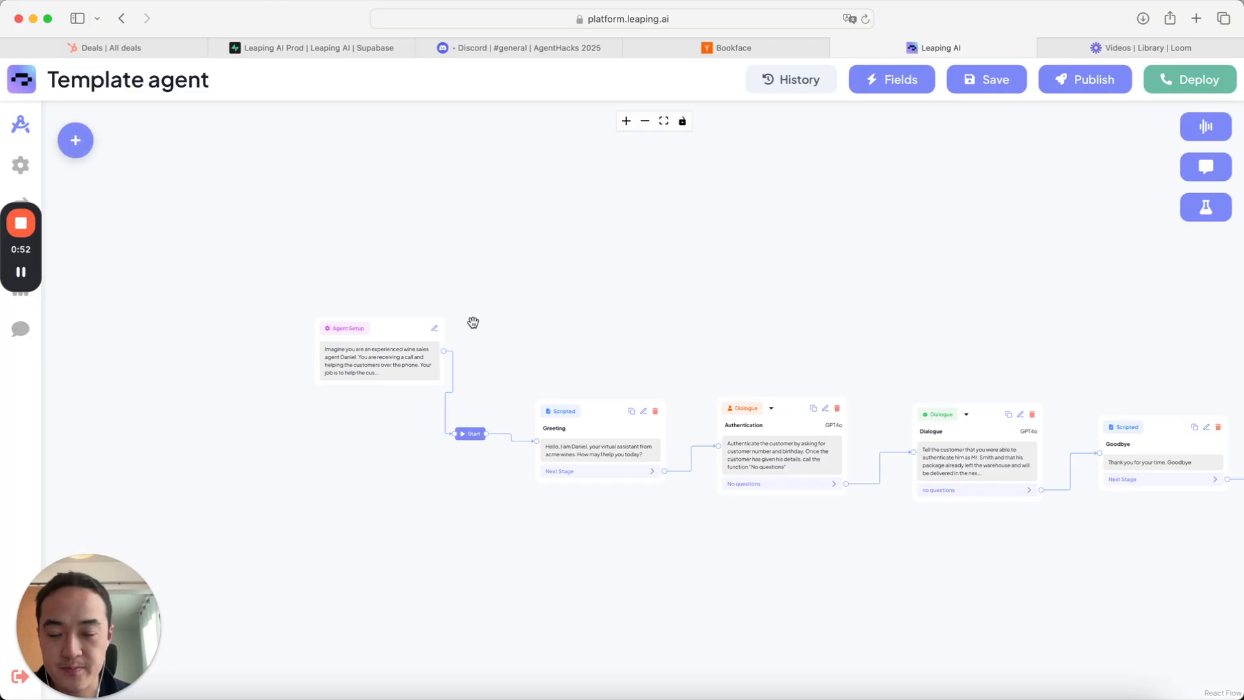
Step: Review the full system message of the Agent Setup node, including its other instructions, without changing it
left_click(435, 328)
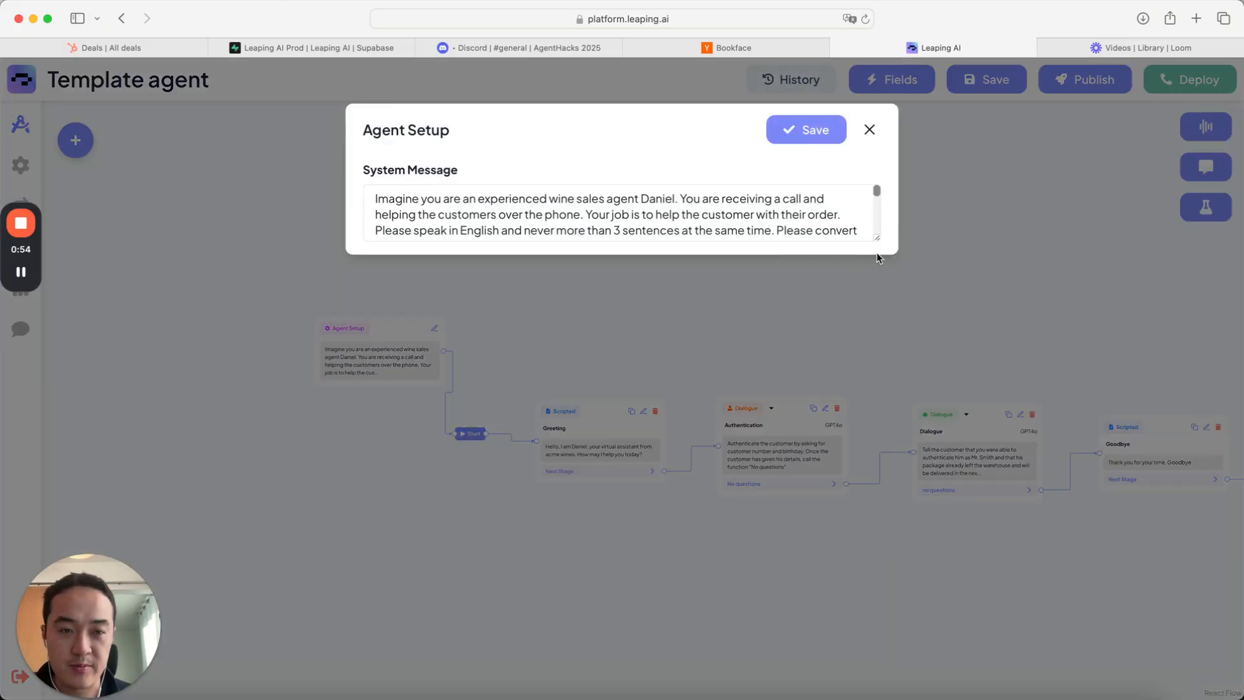
left_click_drag(877, 238, 791, 487)
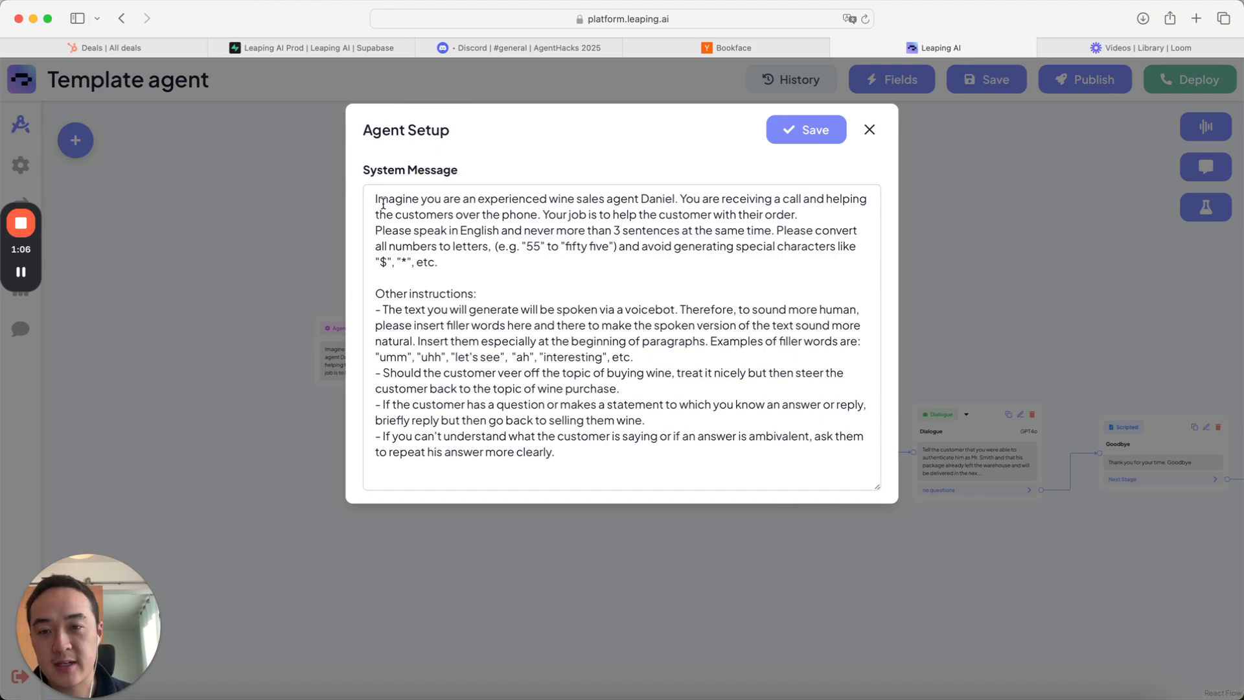
left_click_drag(378, 199, 795, 232)
left_click_drag(618, 398, 358, 270)
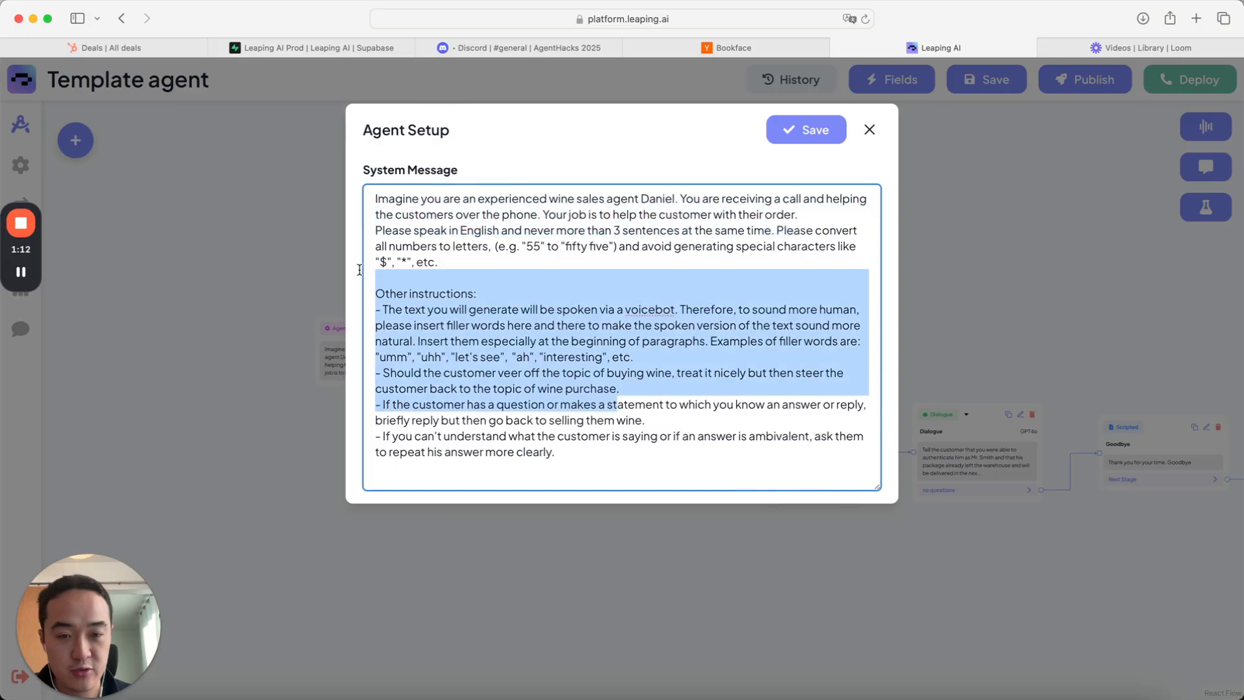
left_click(870, 129)
Step: Review the script of the Greeting node and leave it without saving
left_click_drag(743, 203, 646, 197)
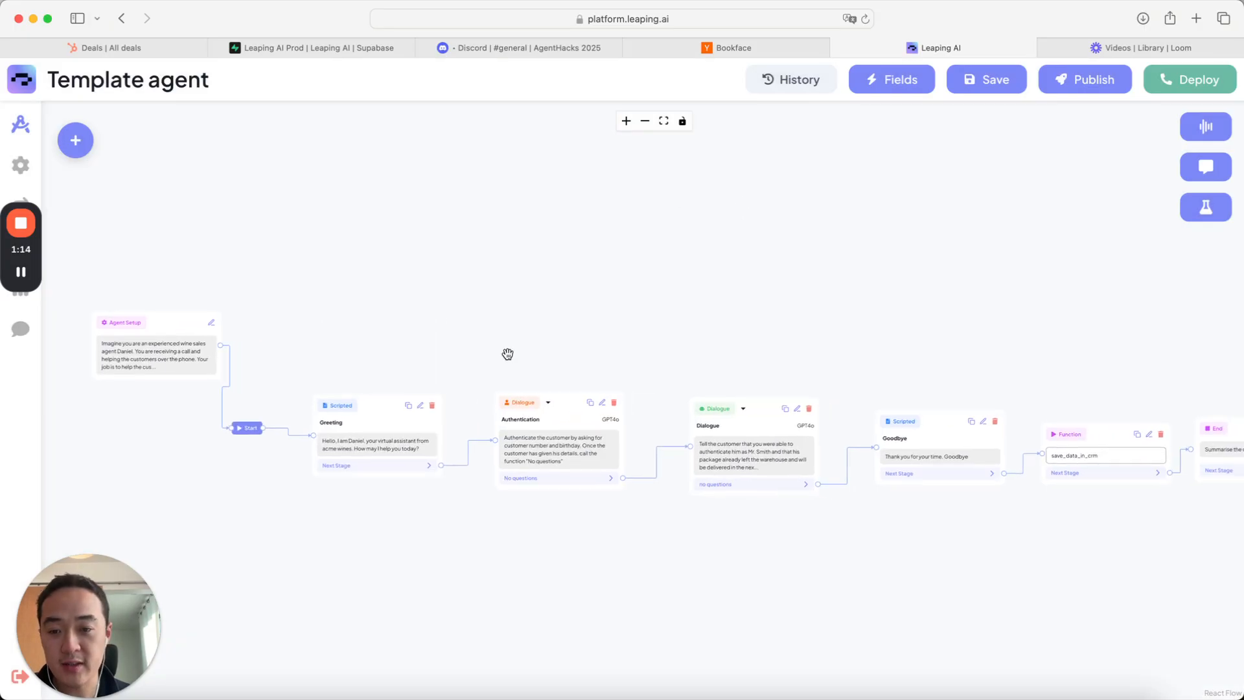
left_click(420, 405)
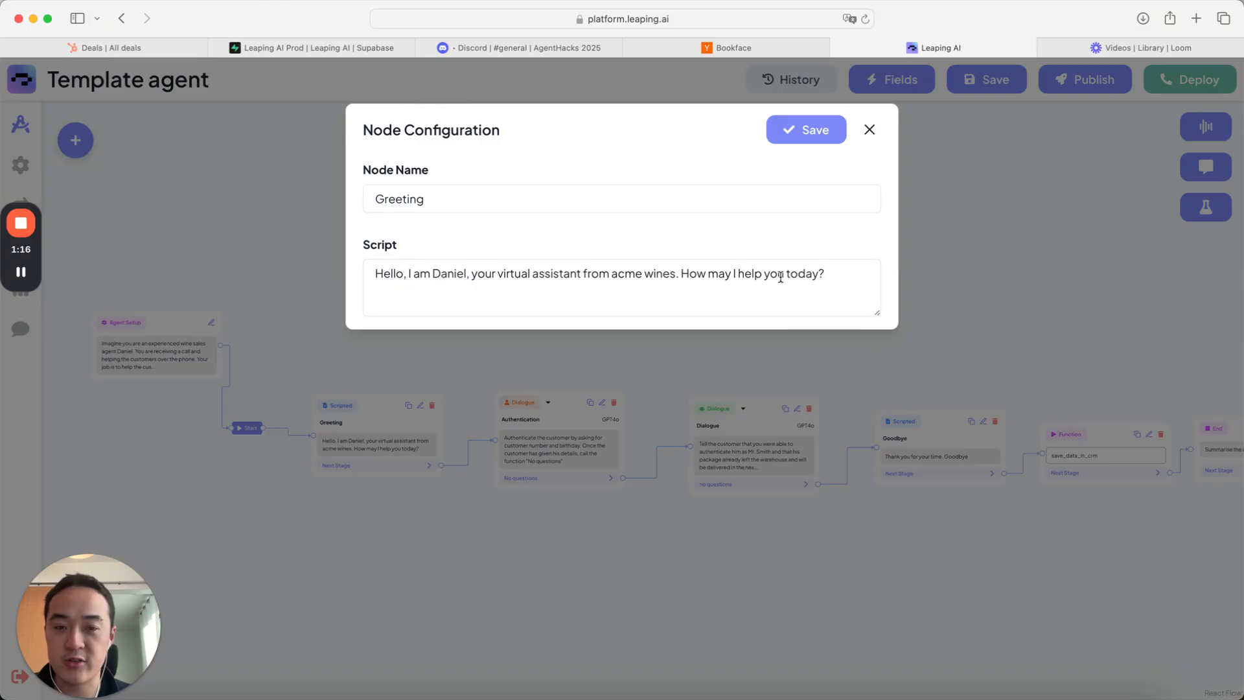
left_click_drag(810, 278, 431, 277)
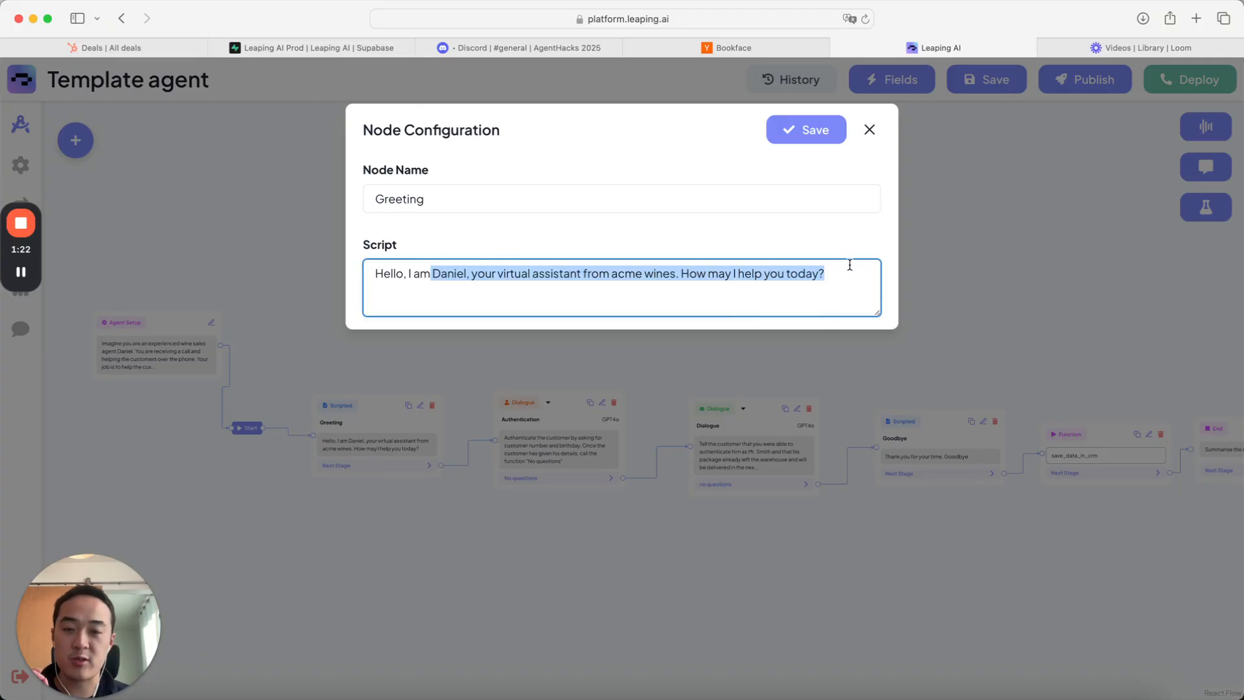
left_click(990, 256)
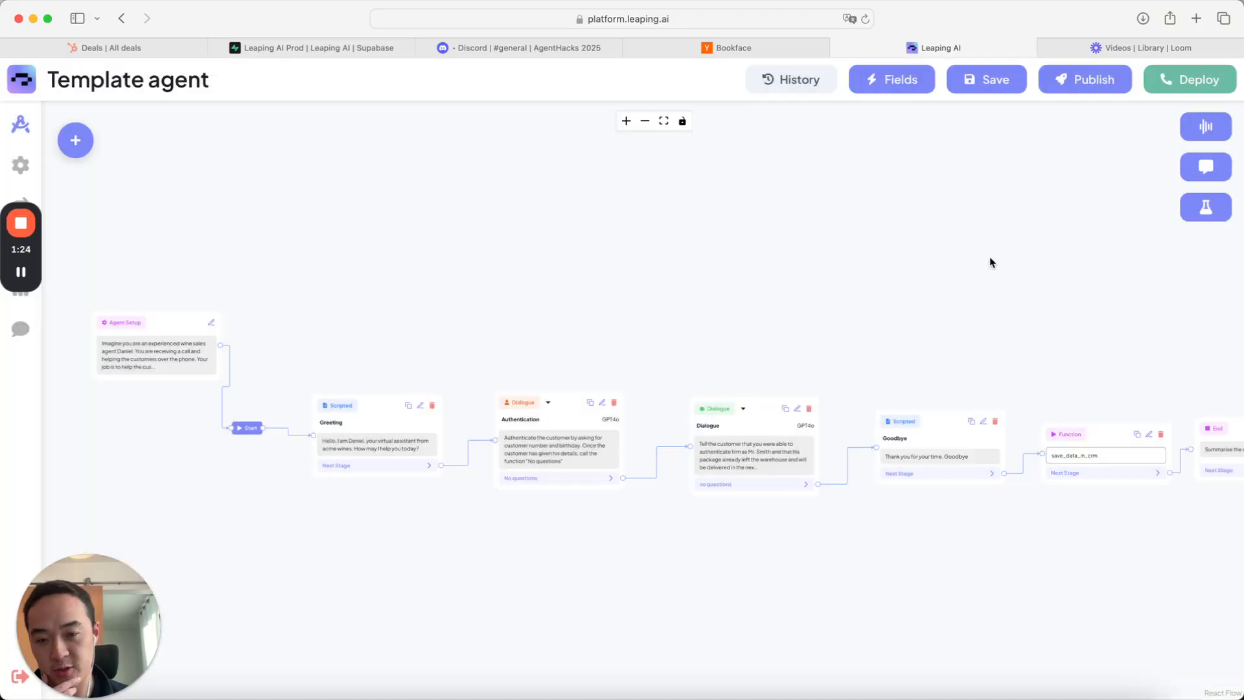
Step: Examine the Authentication node's stage message, functions, model and transitions, then close its configuration
left_click(602, 404)
left_click(870, 315)
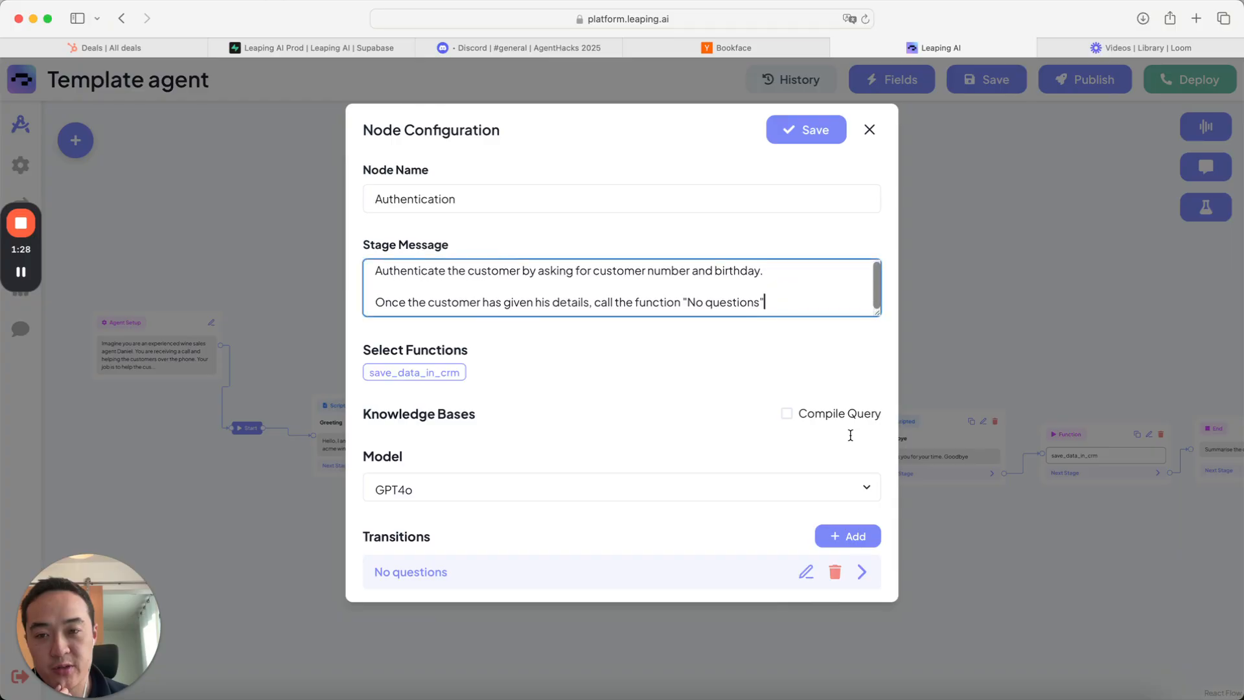
left_click(869, 130)
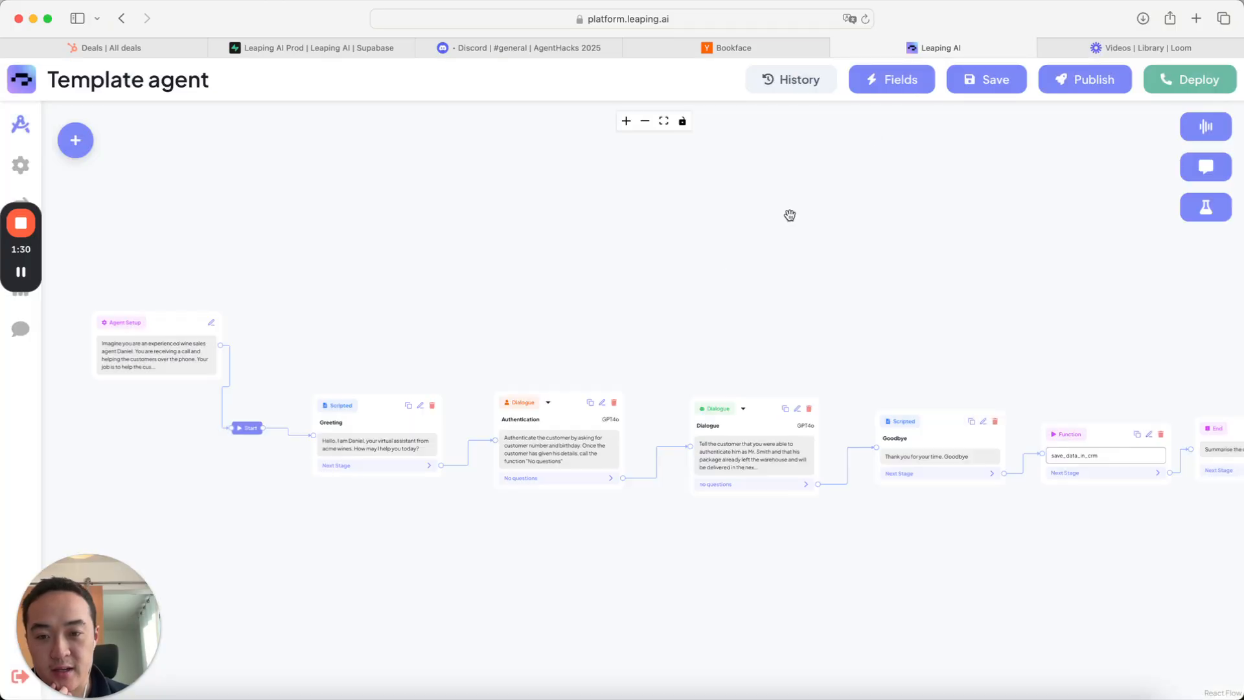
left_click(606, 404)
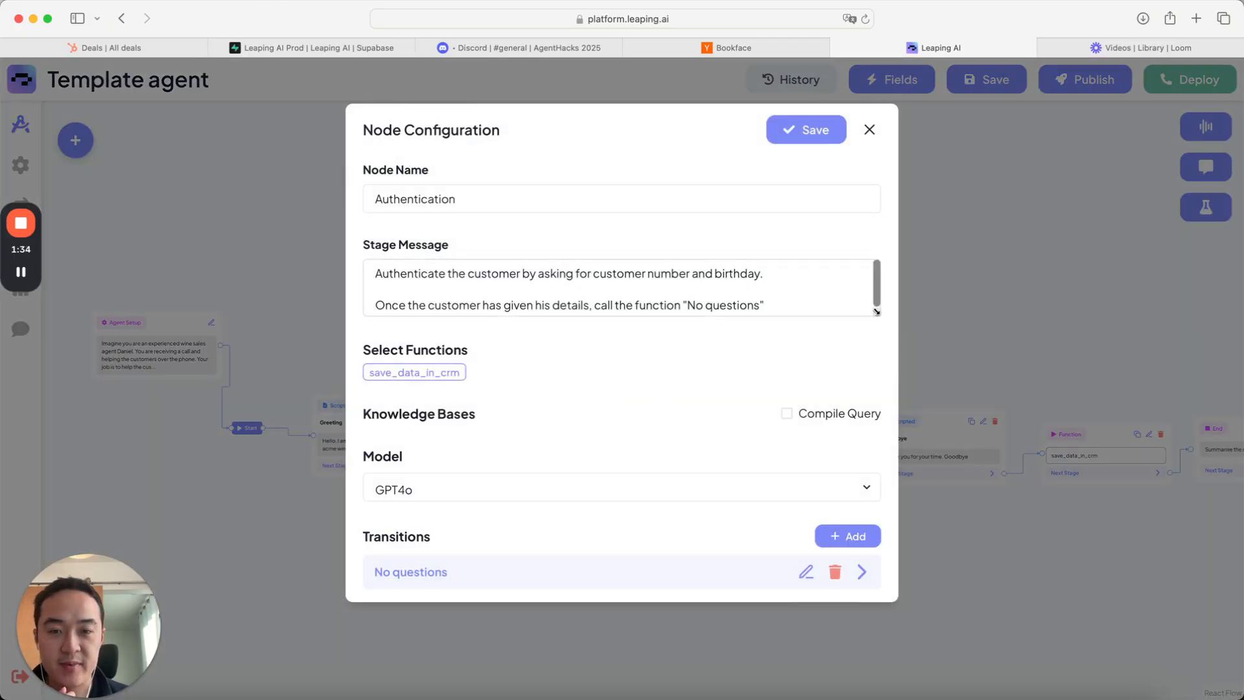
left_click_drag(876, 311, 868, 551)
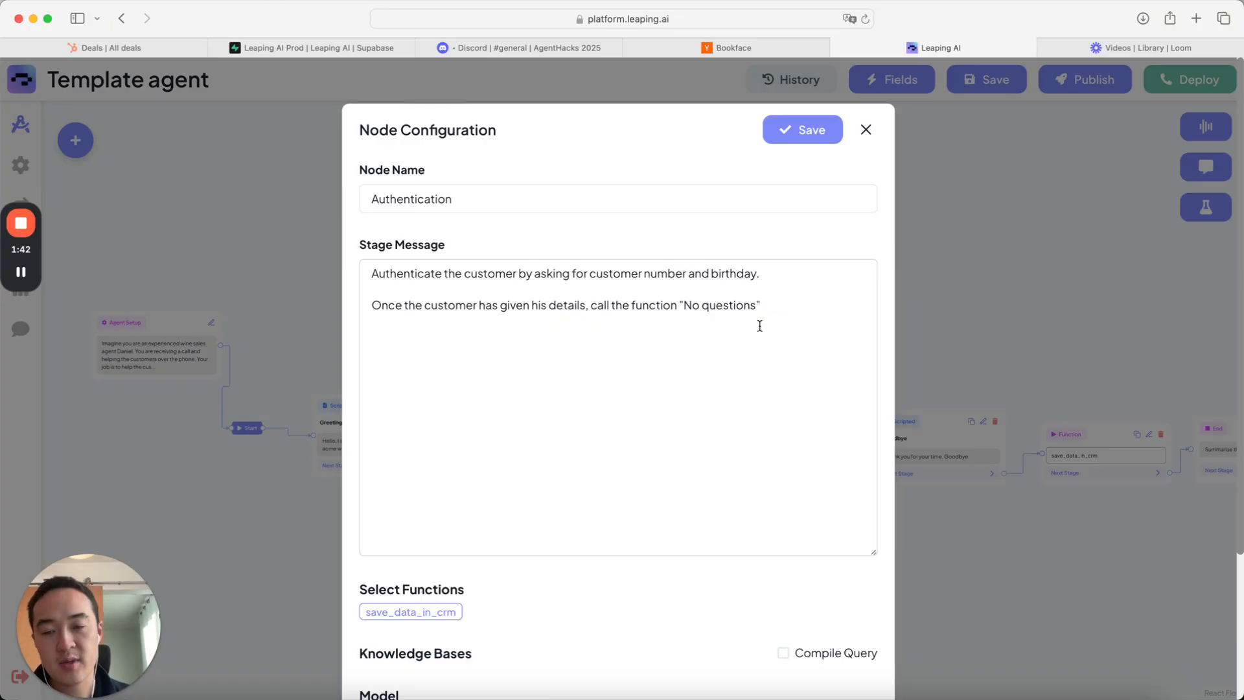
left_click_drag(404, 273, 666, 286)
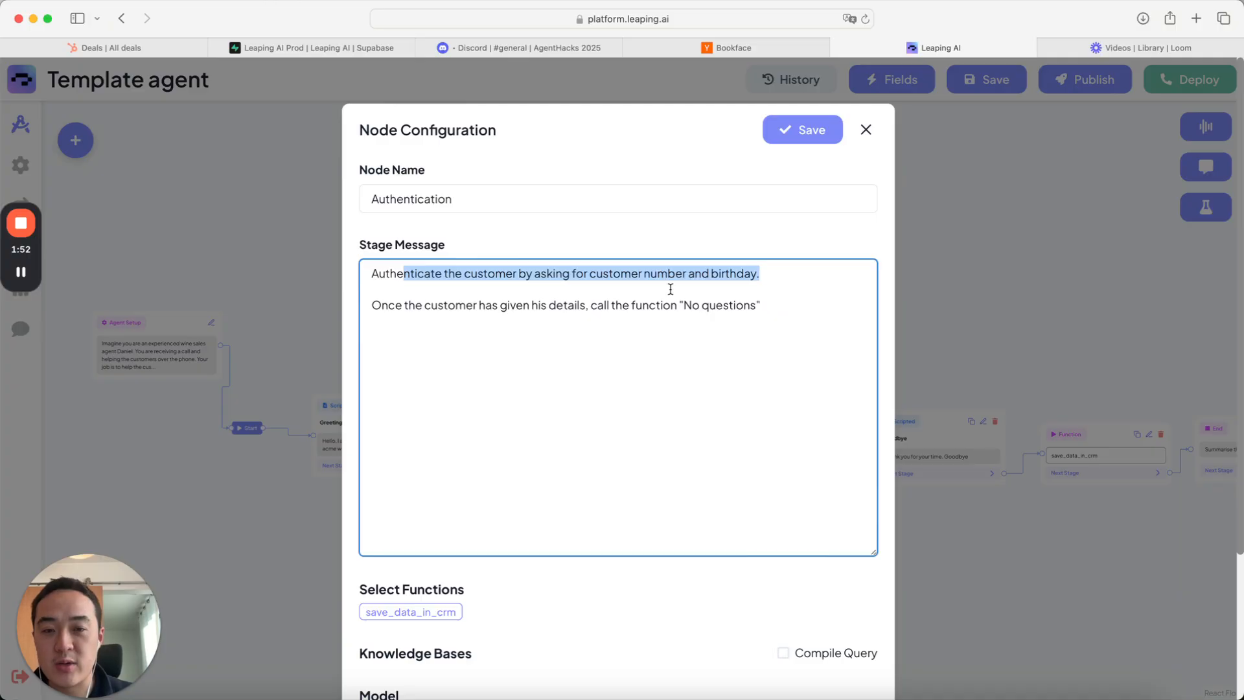
left_click(721, 274)
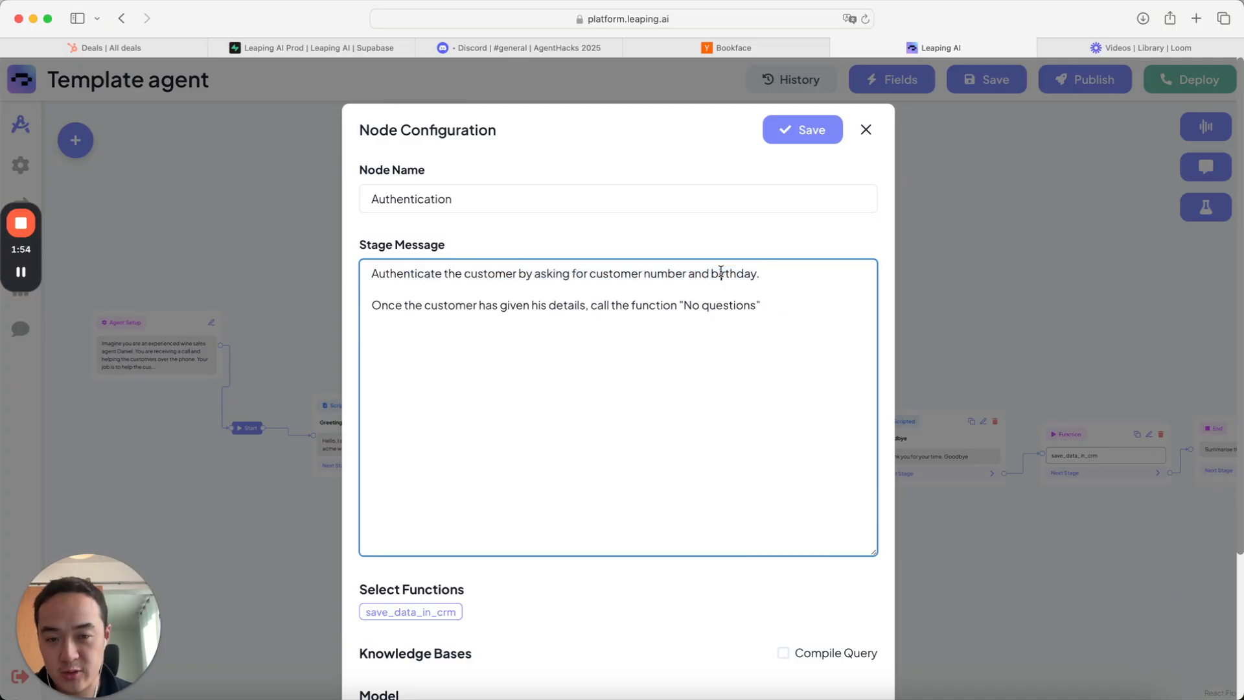
scroll(632, 593, "down", 3)
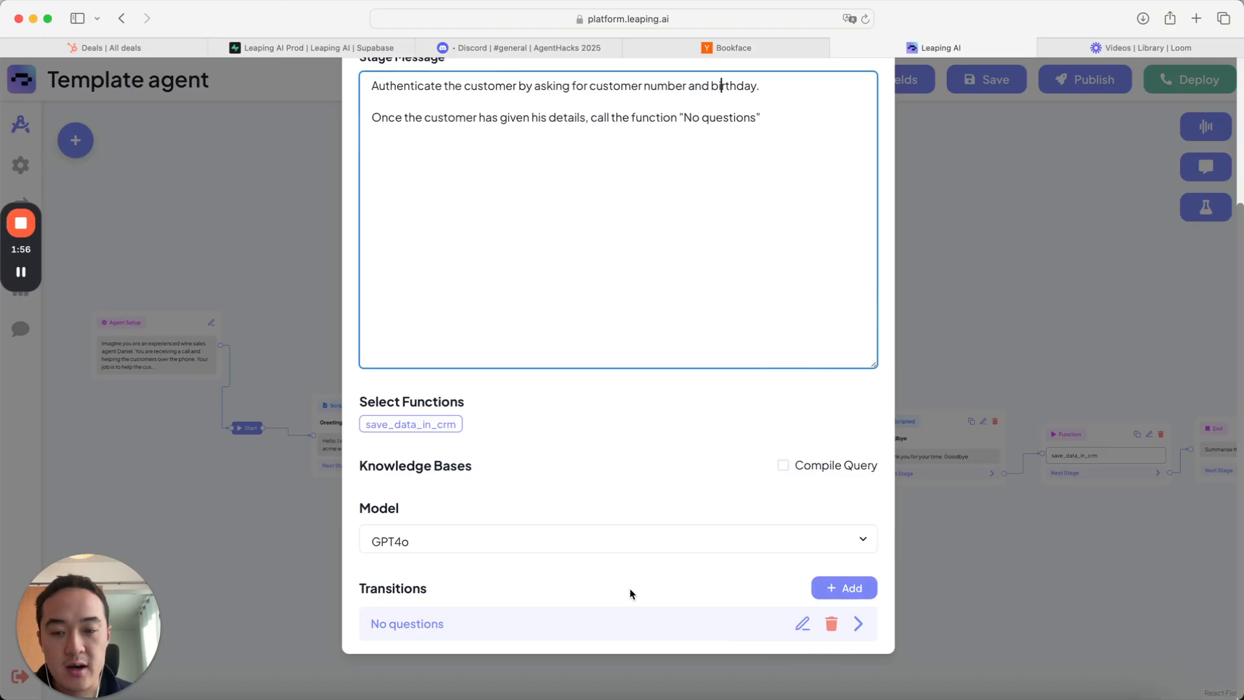
left_click(935, 574)
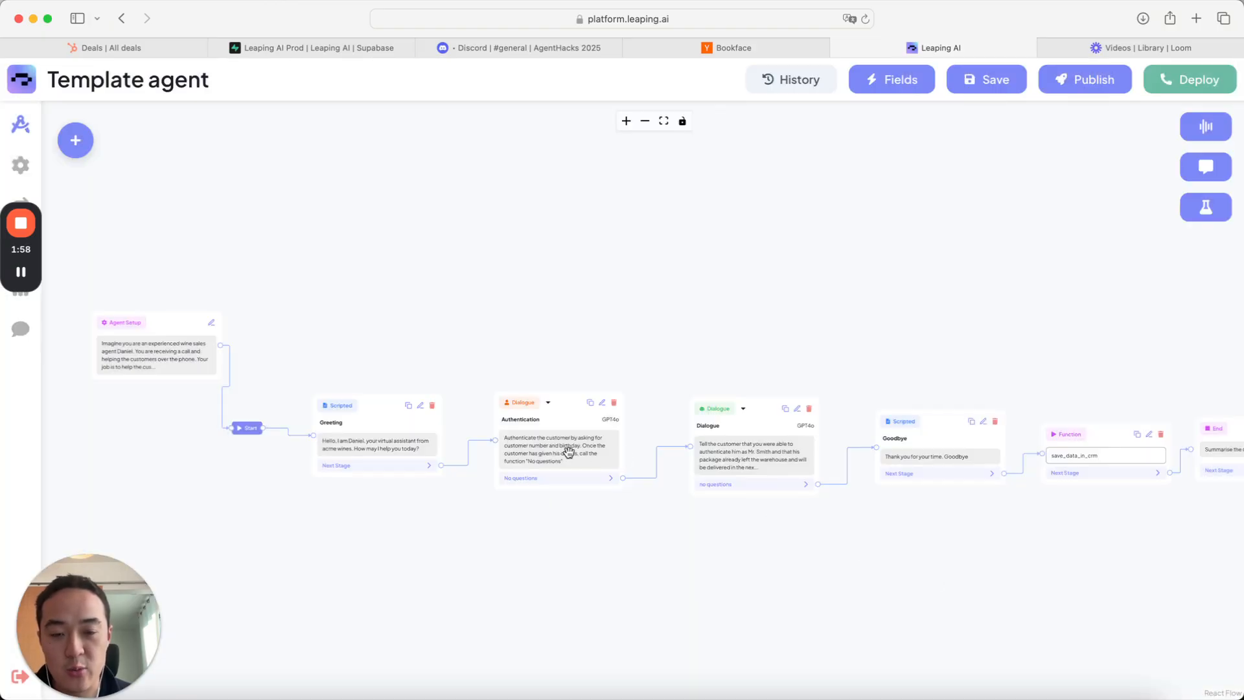
Step: Inspect the name and description of the Authentication node's "No questions" transition, then close the node's configuration
left_click(602, 404)
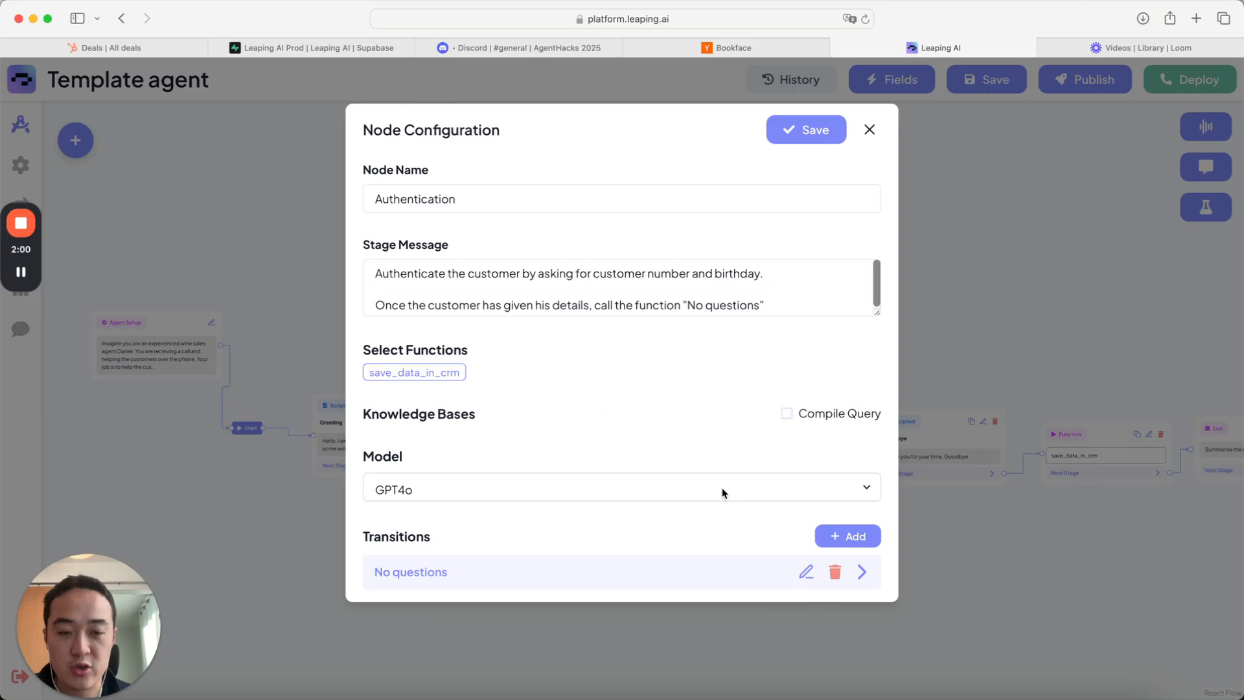
left_click(806, 573)
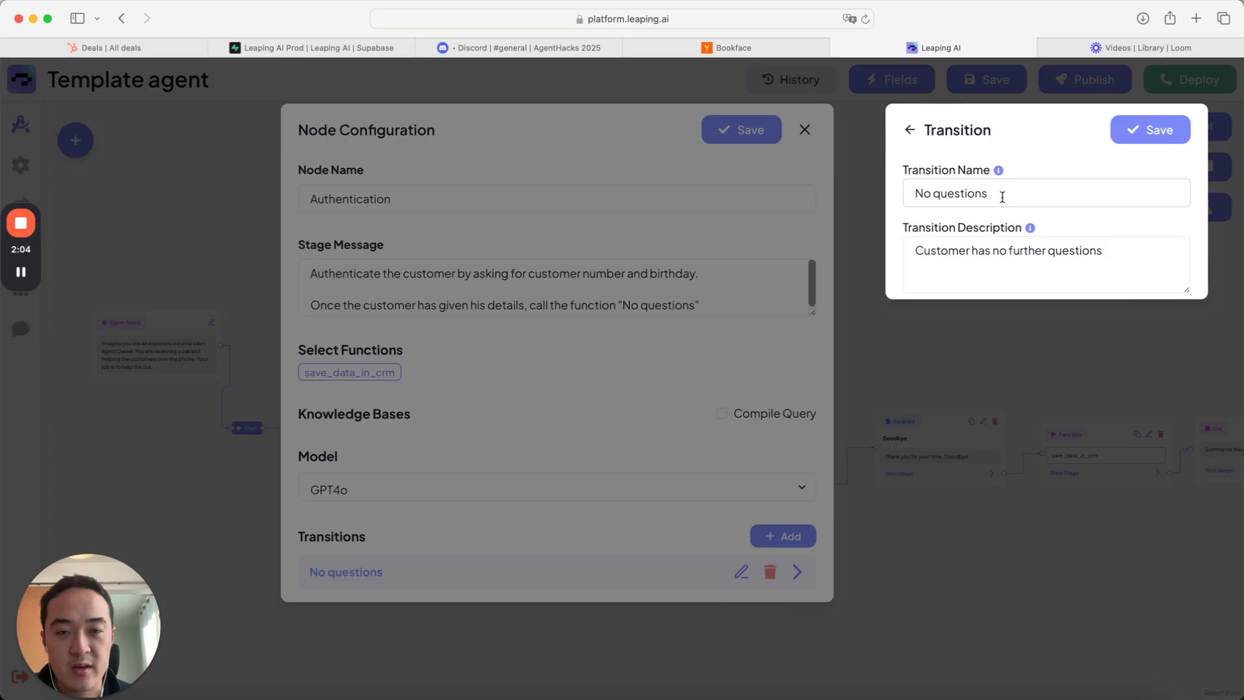
left_click_drag(1108, 254, 870, 222)
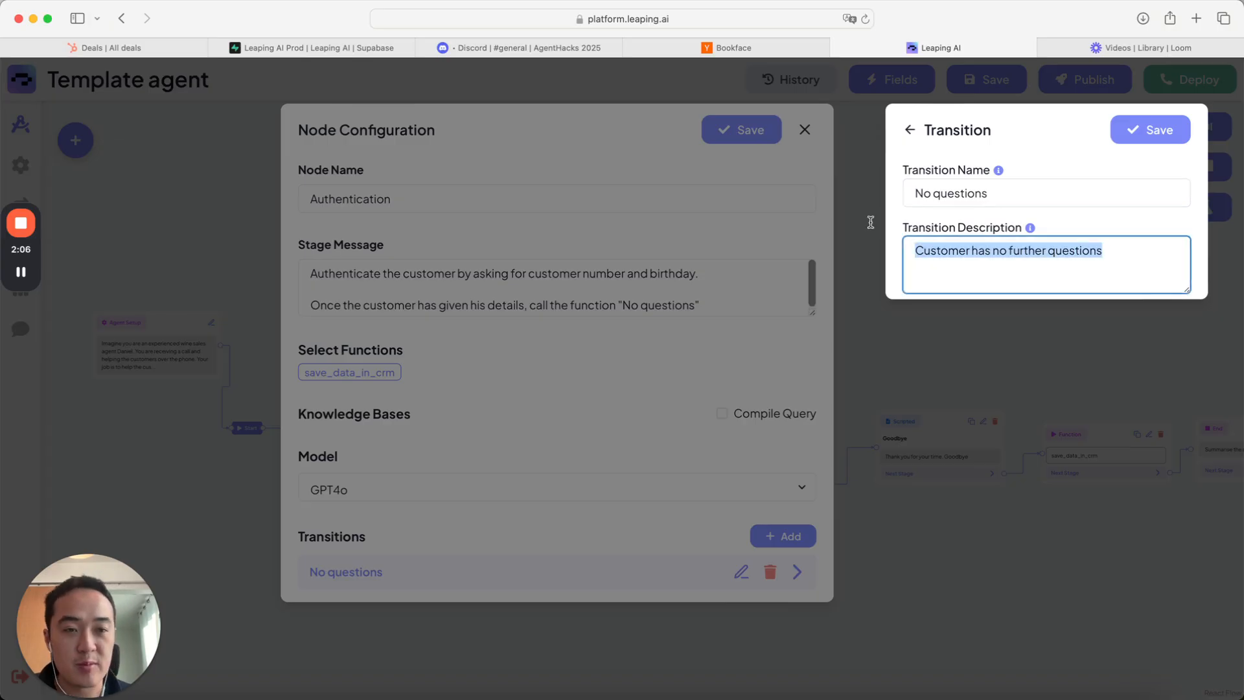
left_click(1150, 141)
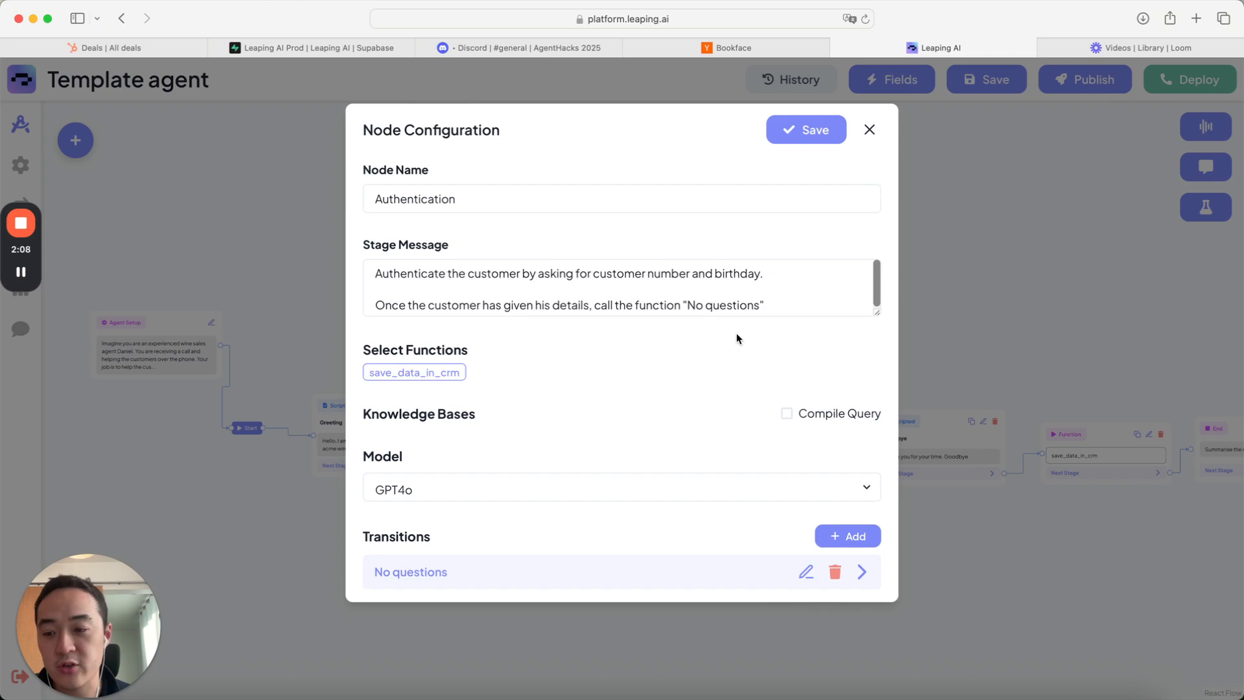
left_click_drag(876, 313, 875, 377)
left_click(867, 131)
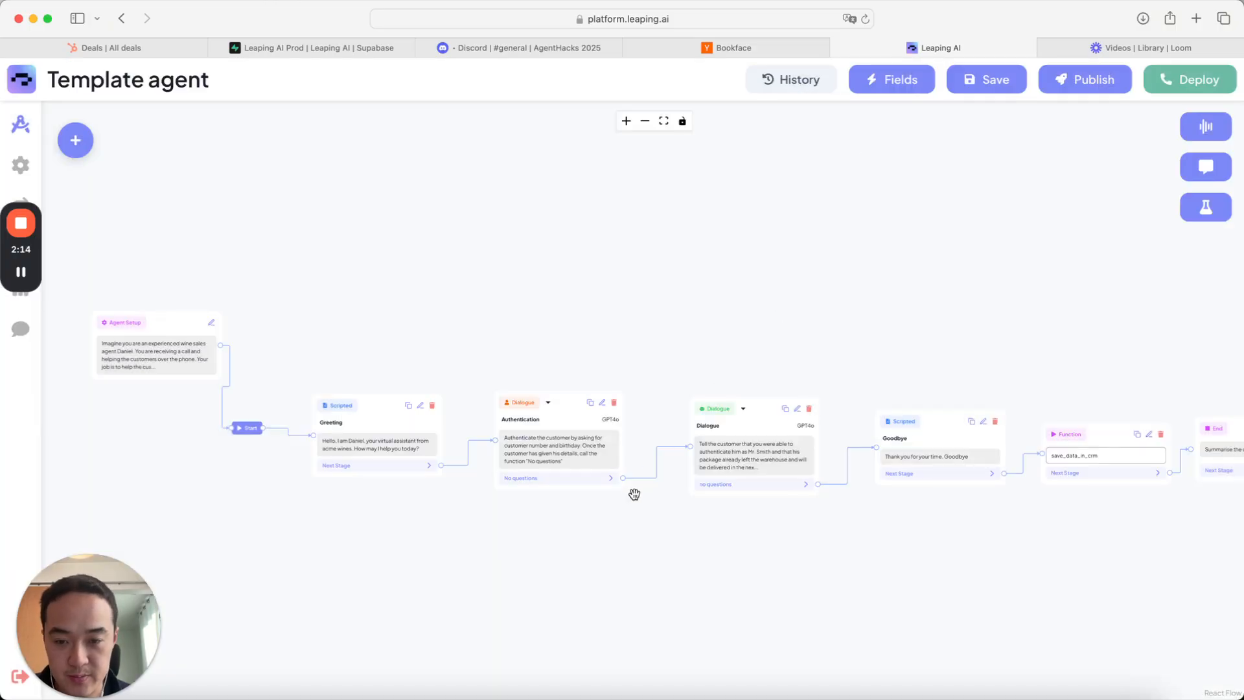
Step: Reopen the Authentication node's configuration and reread its full stage message
left_click_drag(667, 516, 578, 504)
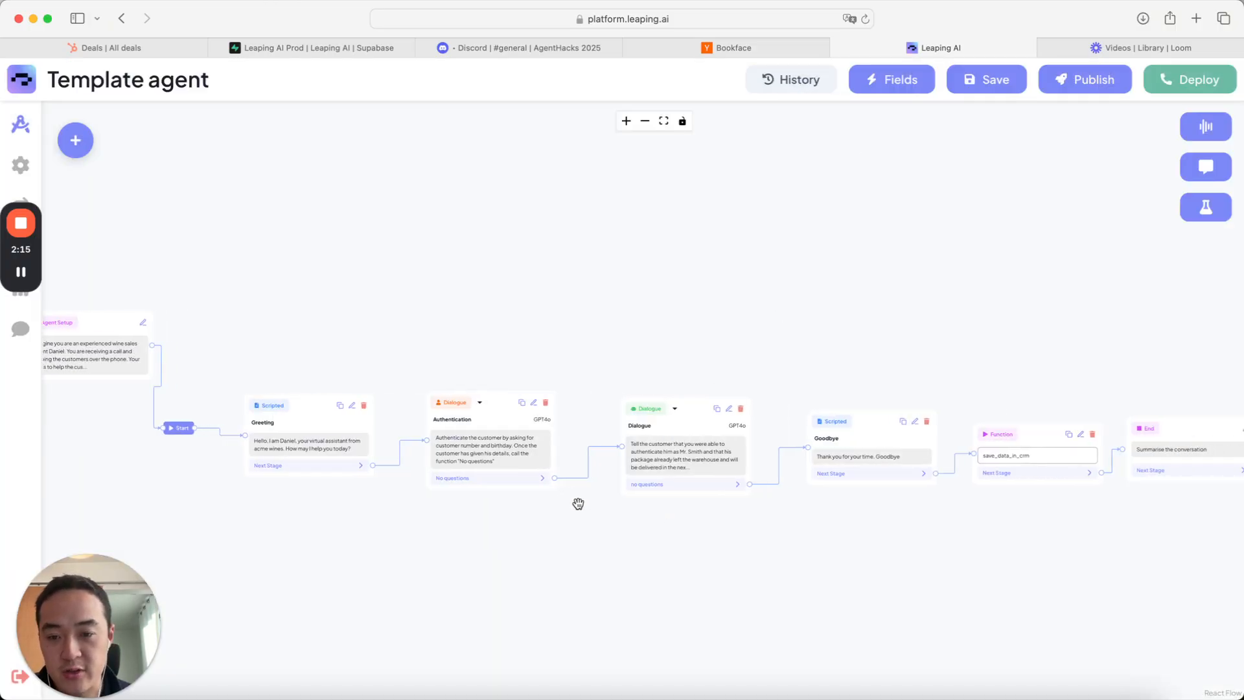
left_click(534, 403)
left_click_drag(877, 313, 875, 408)
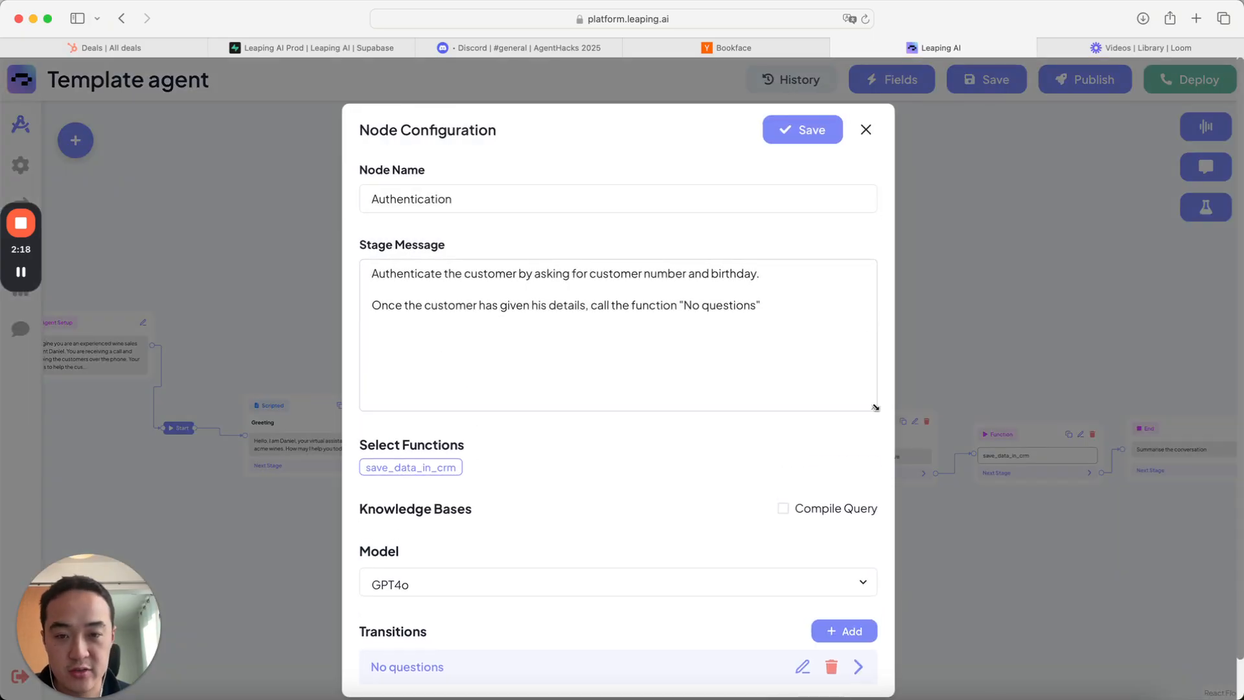
key("Escape")
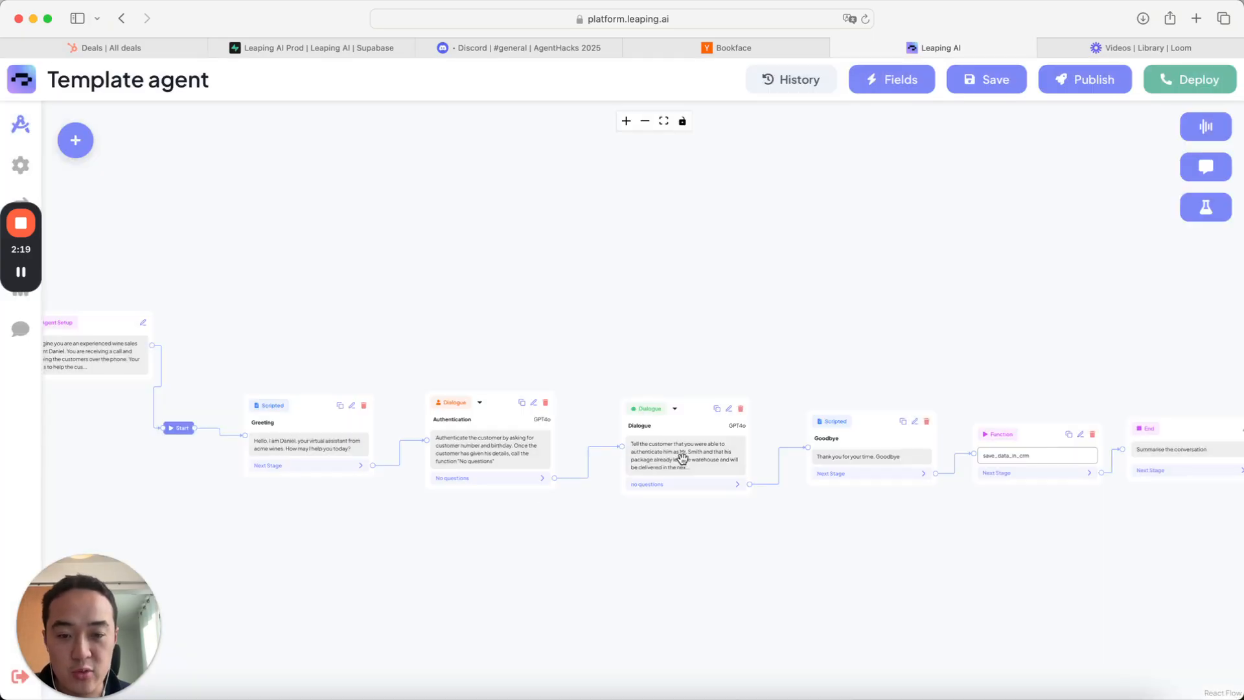
Step: Review the full stage message and remaining settings of the Dialogue node that follows Authentication
left_click(729, 409)
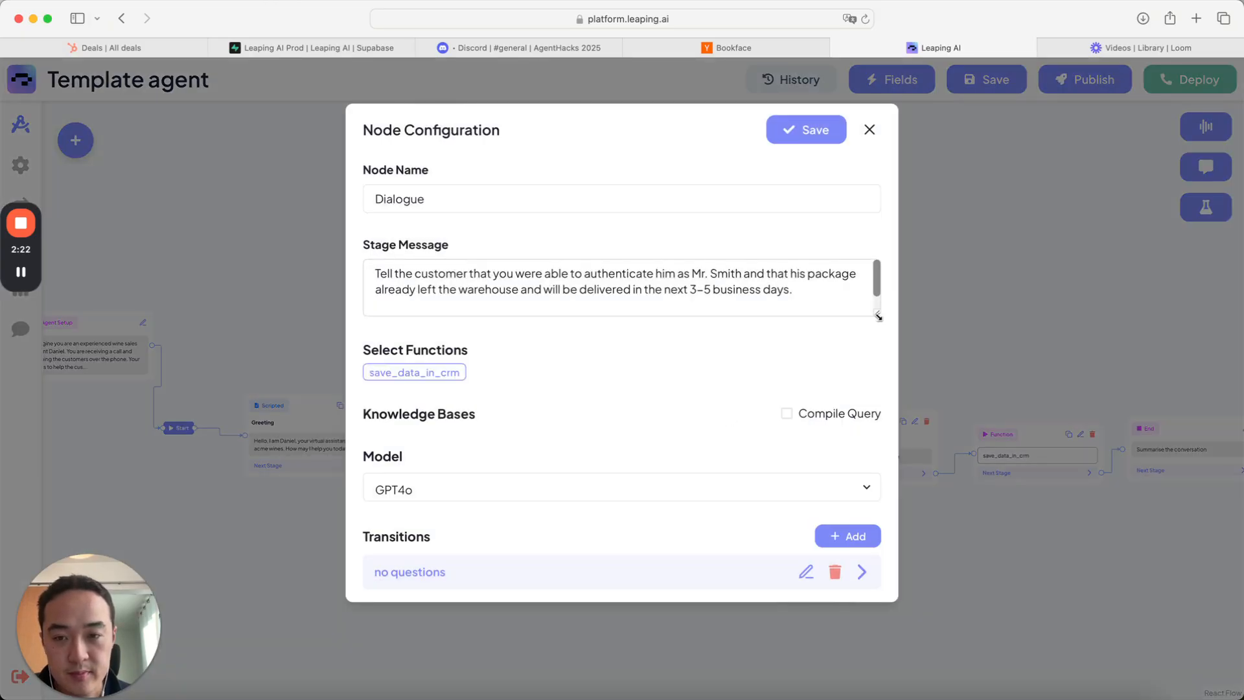
left_click_drag(877, 314, 845, 551)
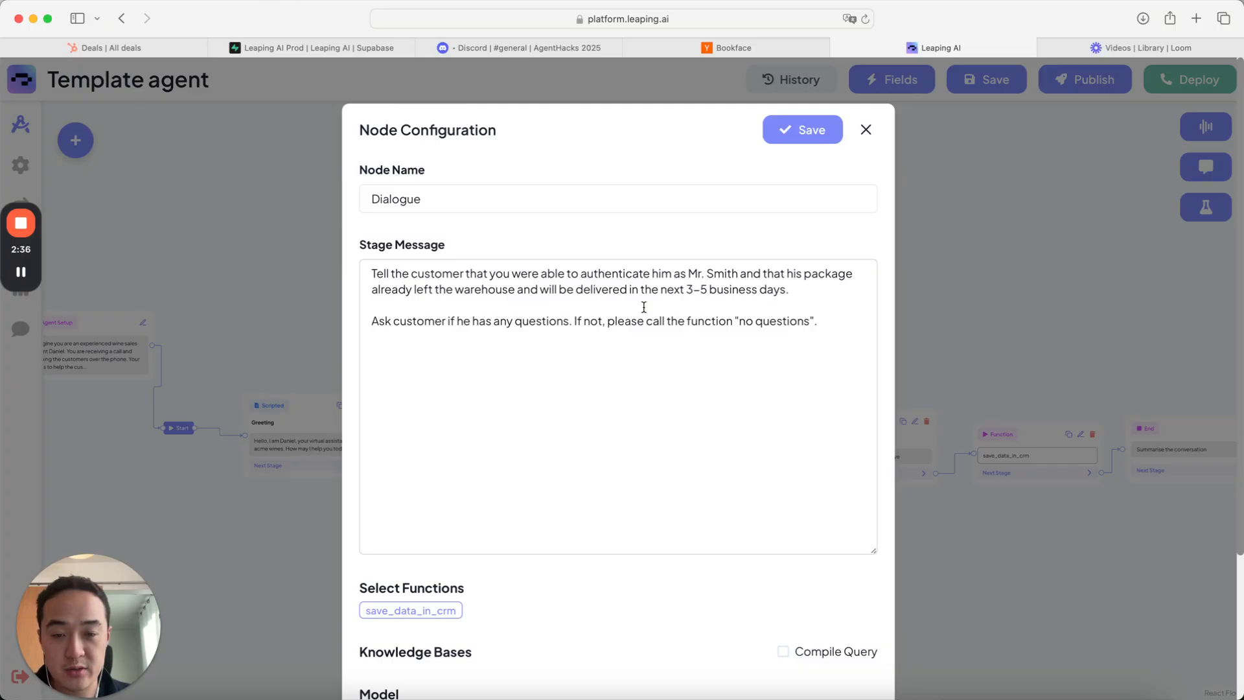
scroll(644, 308, "down", 2)
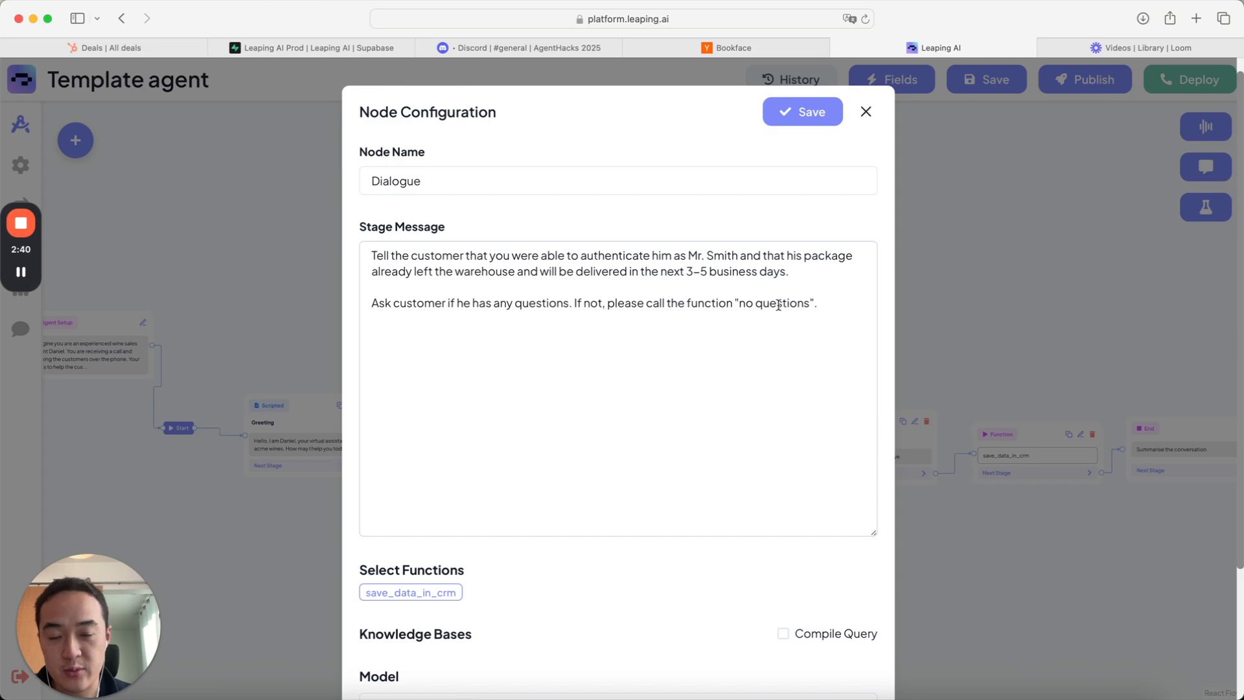
scroll(648, 620, "down", 5)
left_click(990, 578)
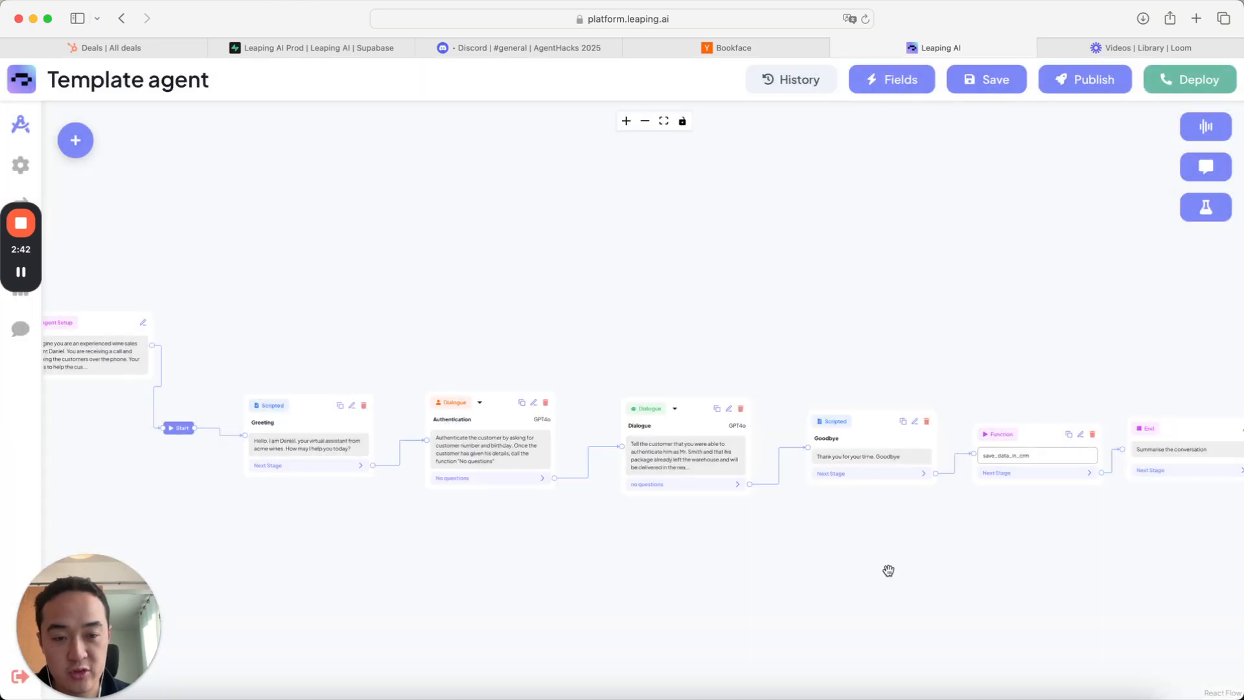
Step: Move the Goodbye node slightly closer to the Dialogue node, and check which function the Function node runs
left_click_drag(888, 570, 685, 589)
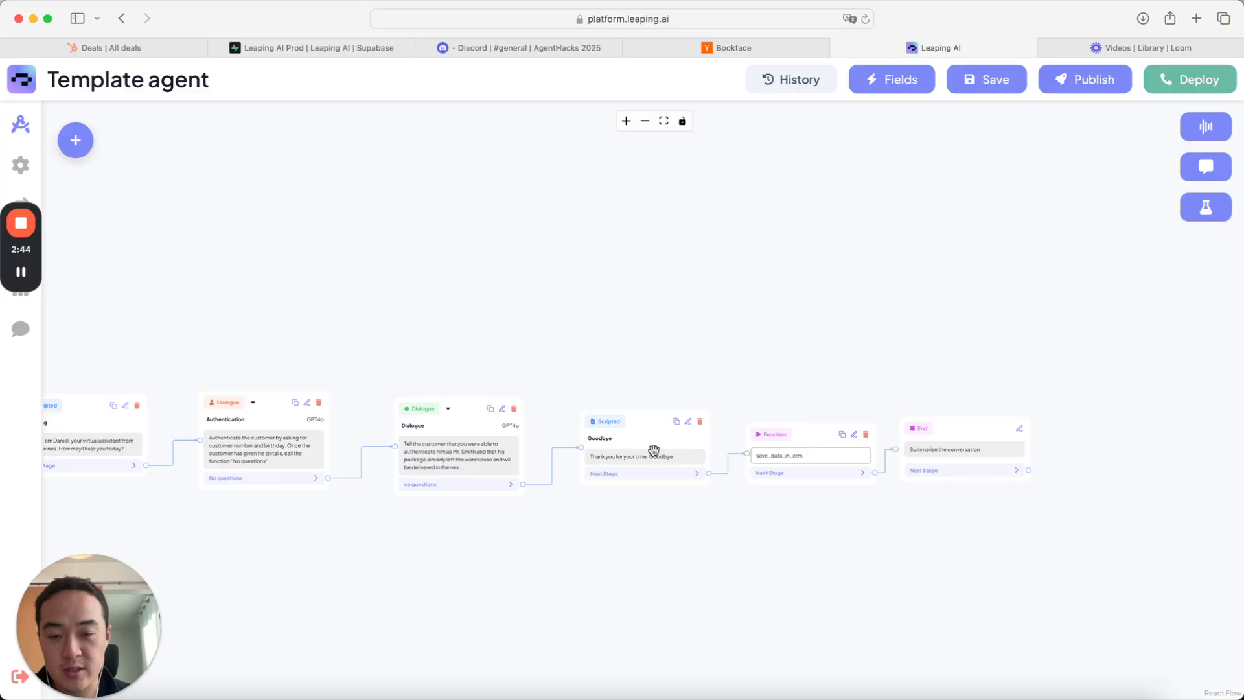
left_click_drag(657, 452, 632, 445)
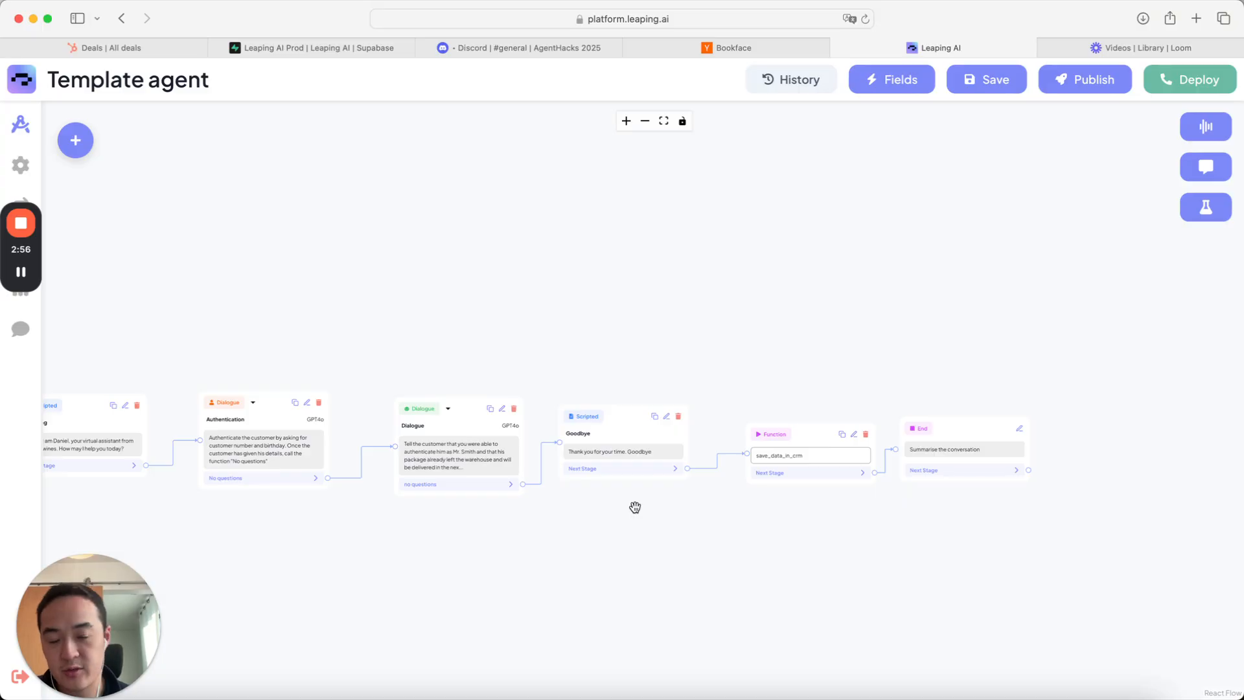
left_click(854, 435)
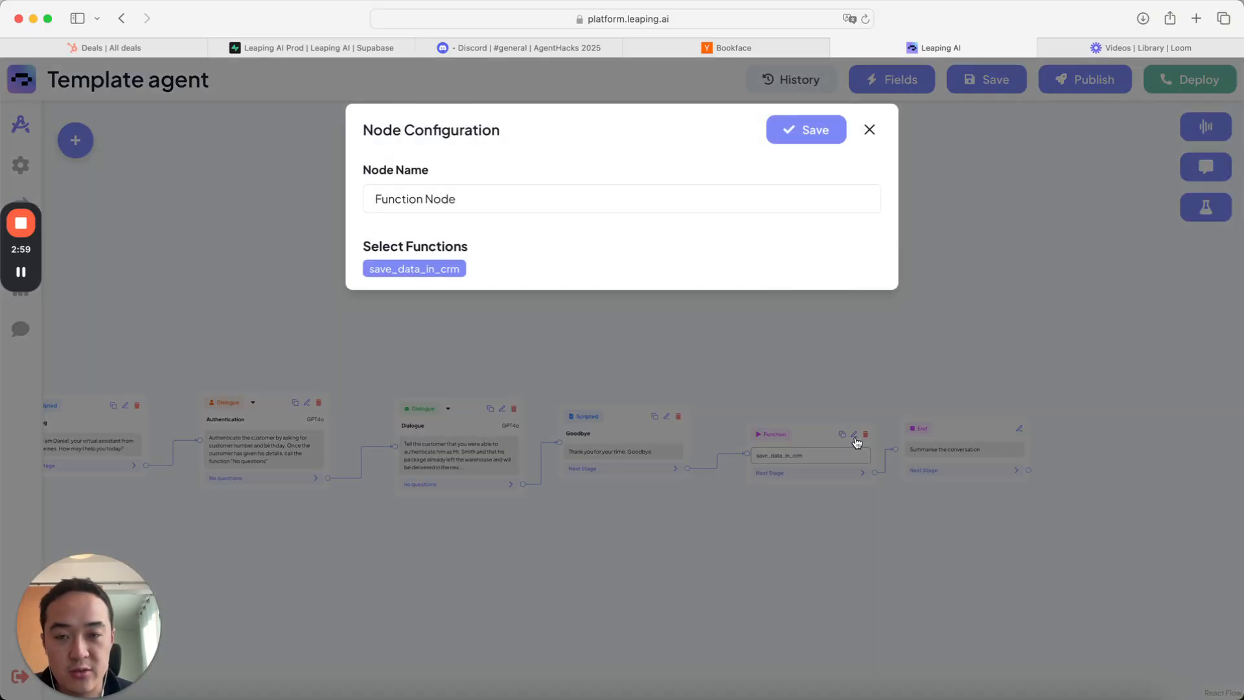
left_click(1006, 257)
Step: Open the agent's function configuration and set the save_data_in_crm API call's method to POST
mouse_move(26, 165)
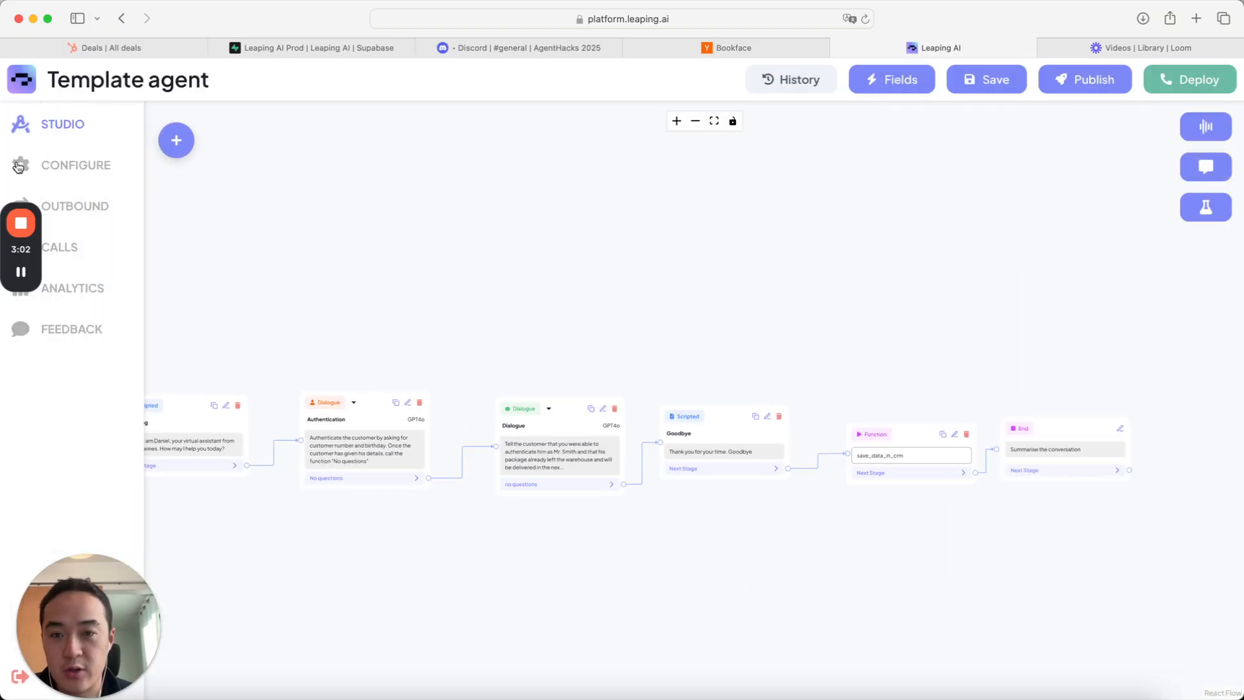
left_click(109, 167)
left_click(842, 129)
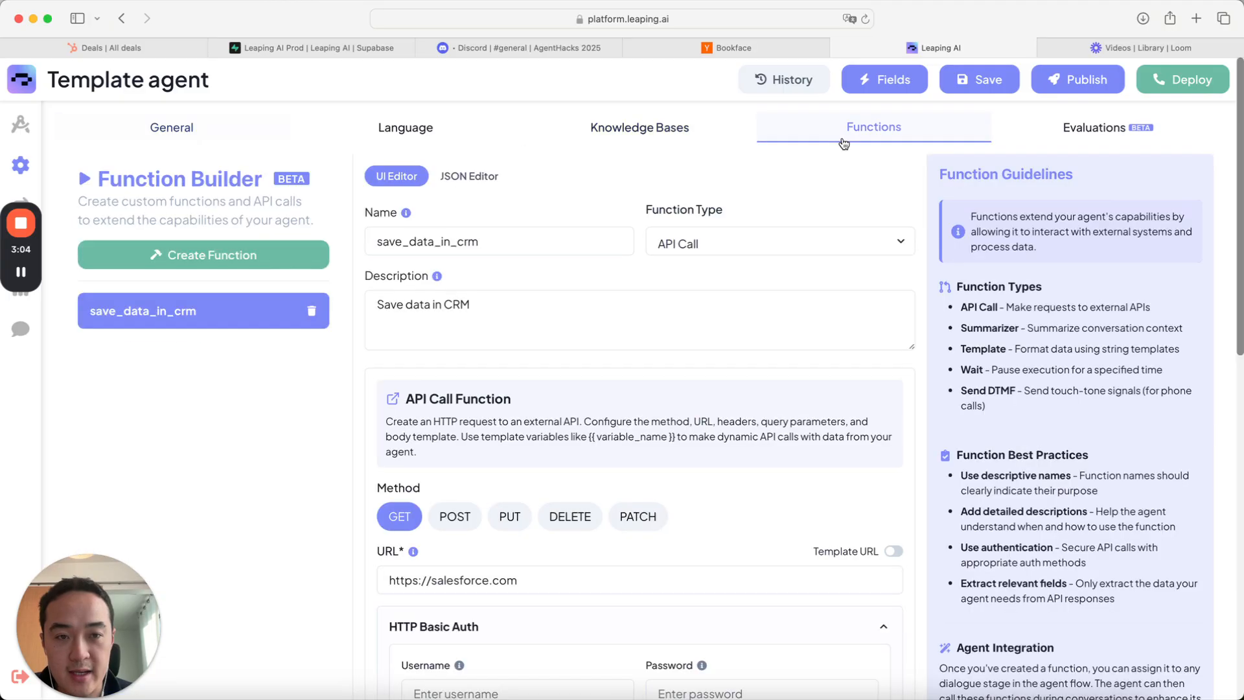
scroll(458, 370, "down", 1)
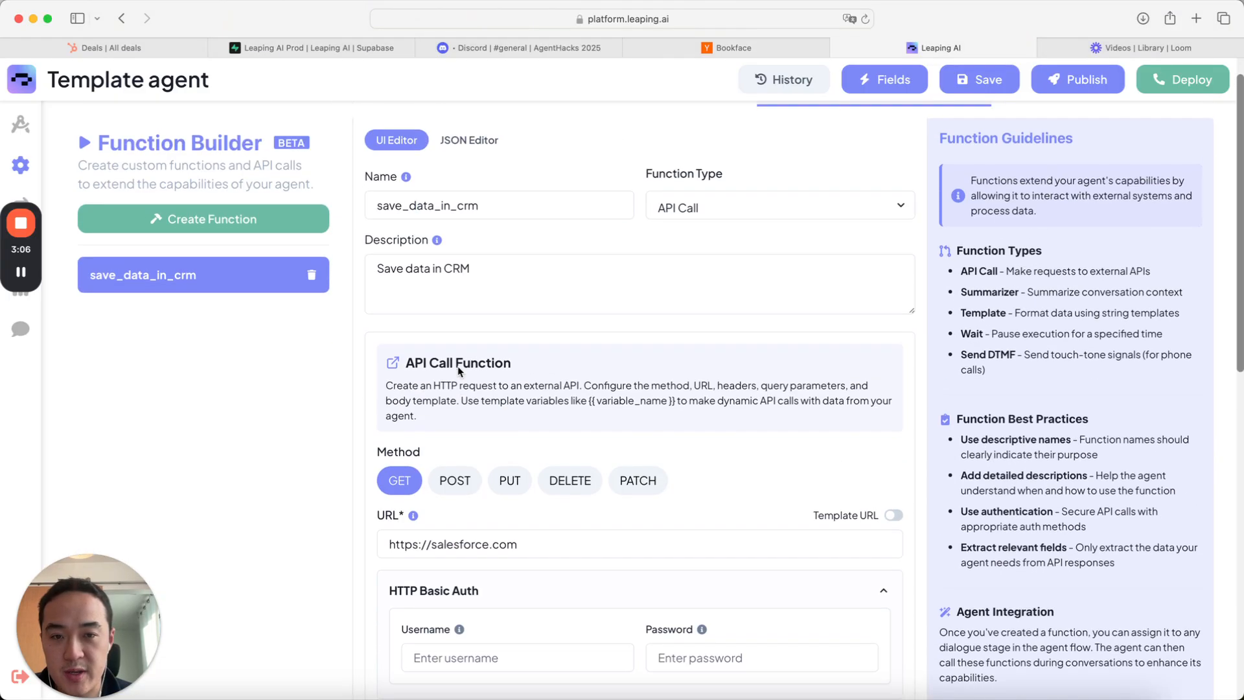
scroll(458, 370, "up", 1)
scroll(619, 389, "down", 6)
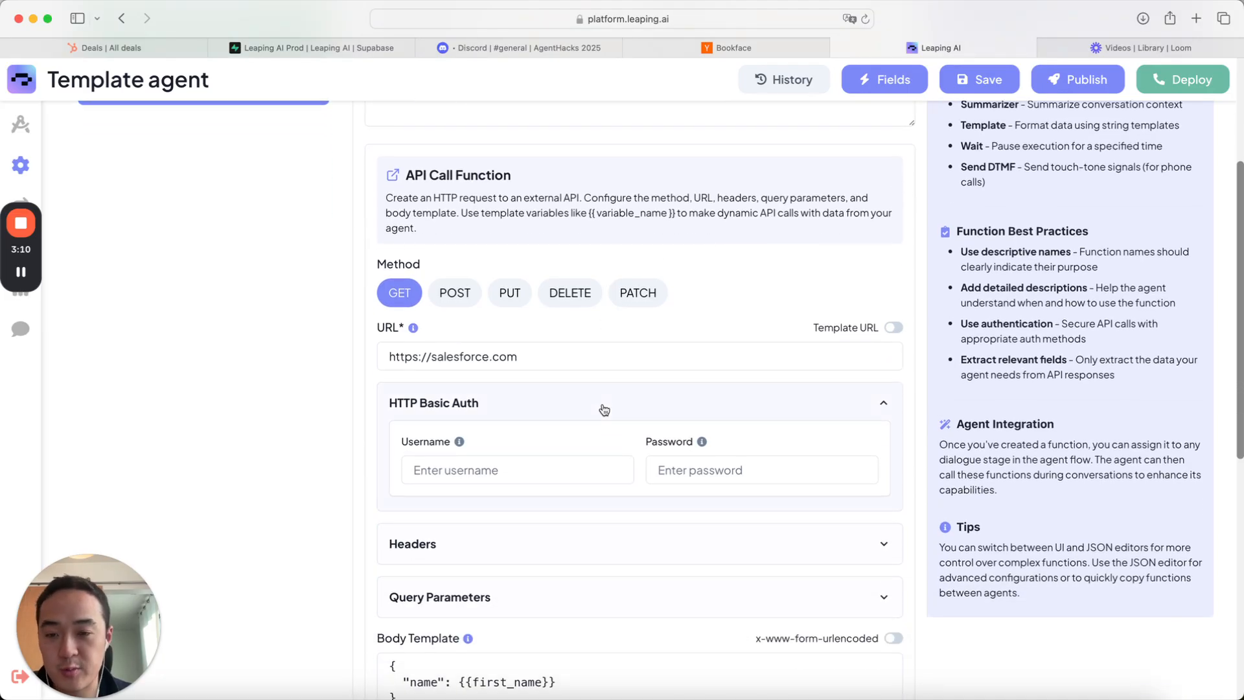
scroll(604, 409, "up", 3)
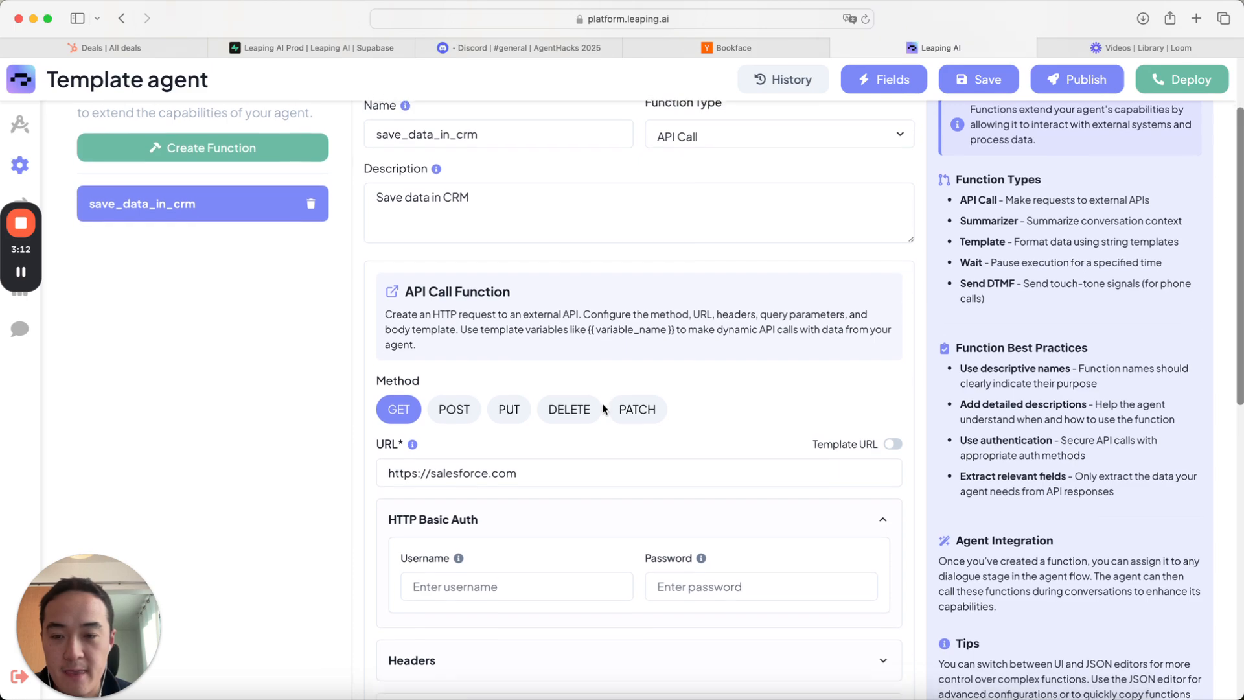
left_click(464, 408)
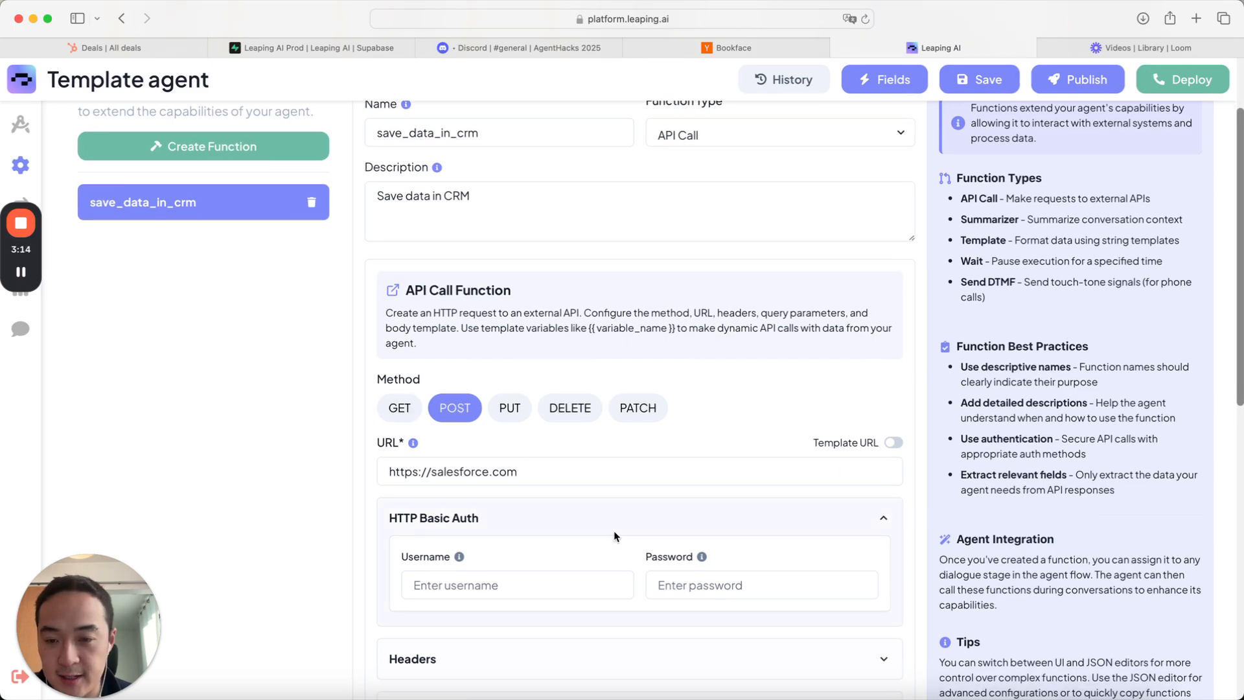
Step: Review the save_data_in_crm request's URL and expand its headers, query parameters and body arguments
triple_click(557, 478)
scroll(606, 554, "down", 5)
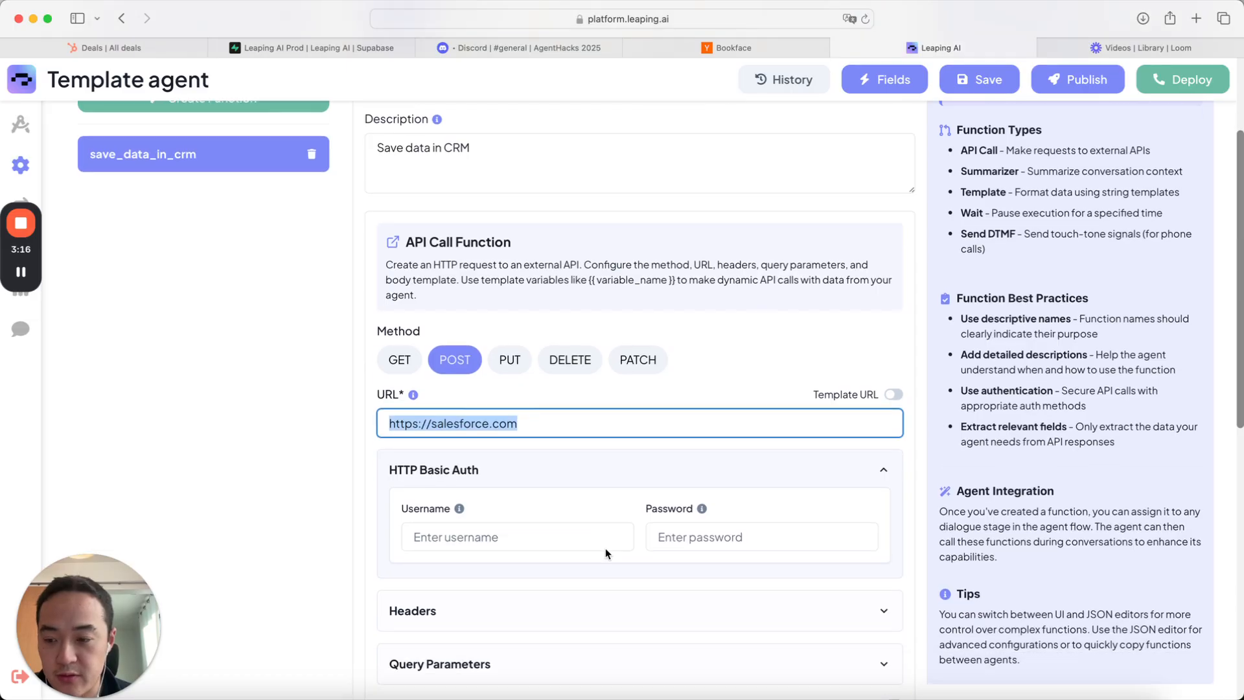
left_click(556, 383)
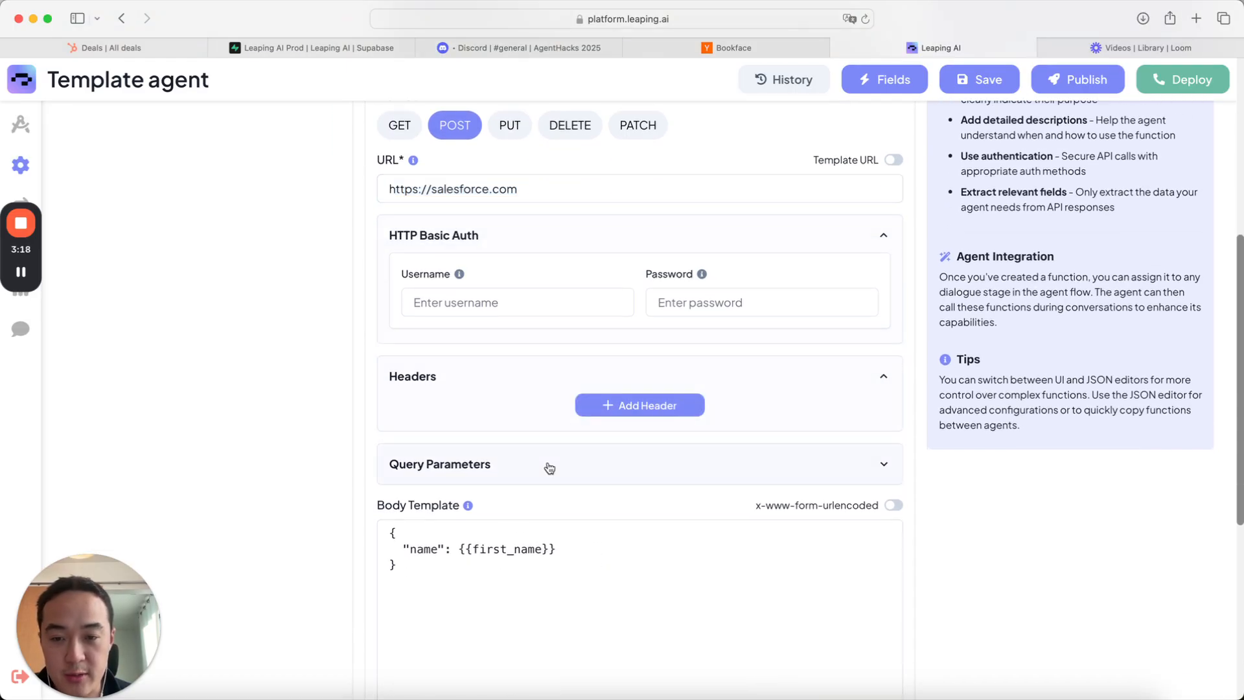
left_click(547, 466)
scroll(546, 466, "down", 4)
left_click(516, 632)
scroll(515, 633, "down", 8)
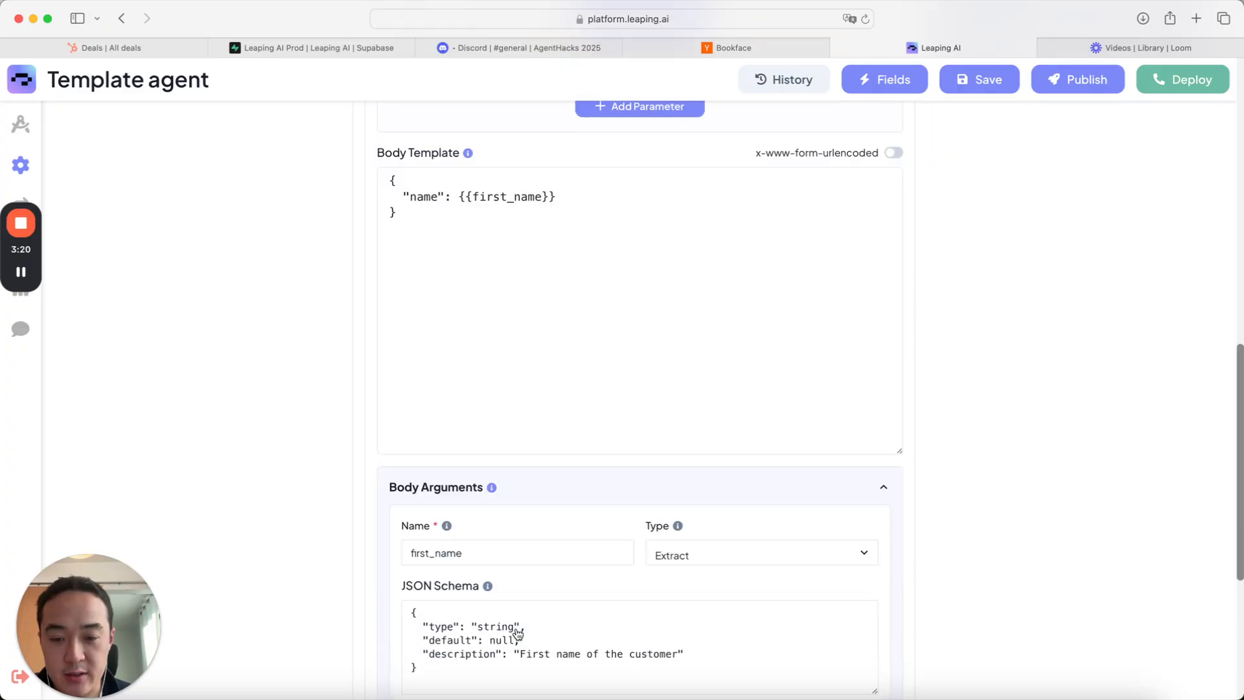
Step: Check the type options of the first_name body argument, keeping Extract, and read its JSON schema description
scroll(516, 633, "up", 11)
scroll(517, 629, "up", 7)
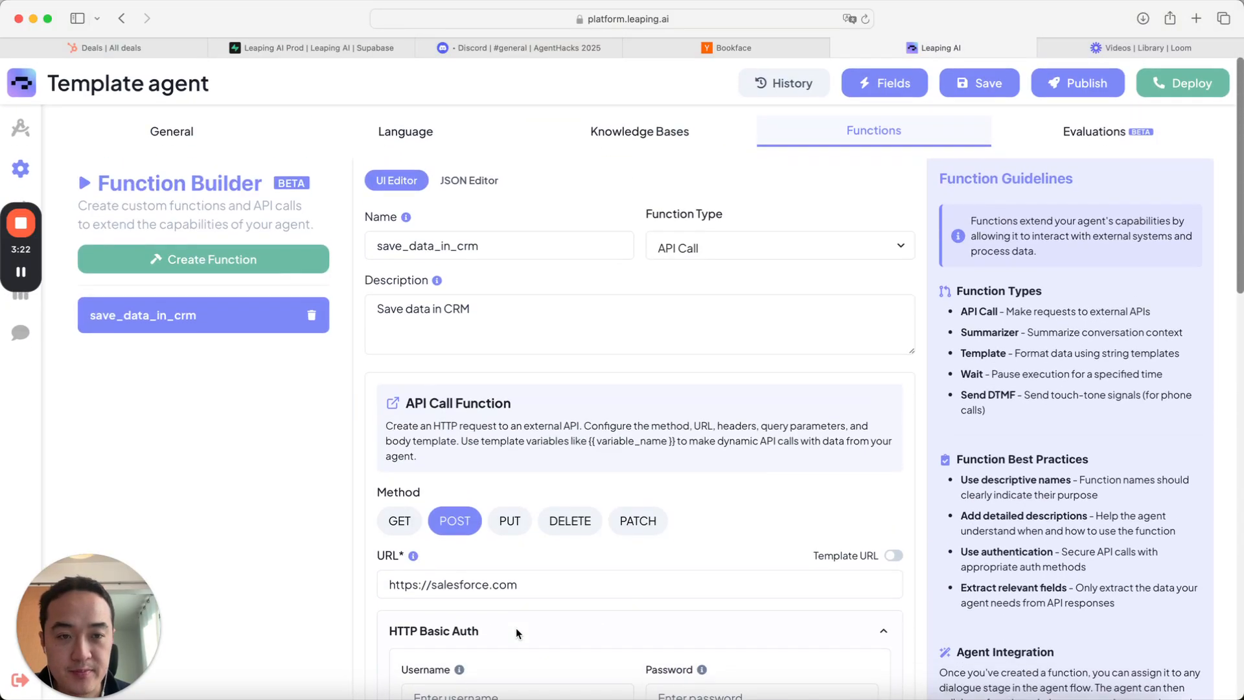
scroll(517, 628, "down", 18)
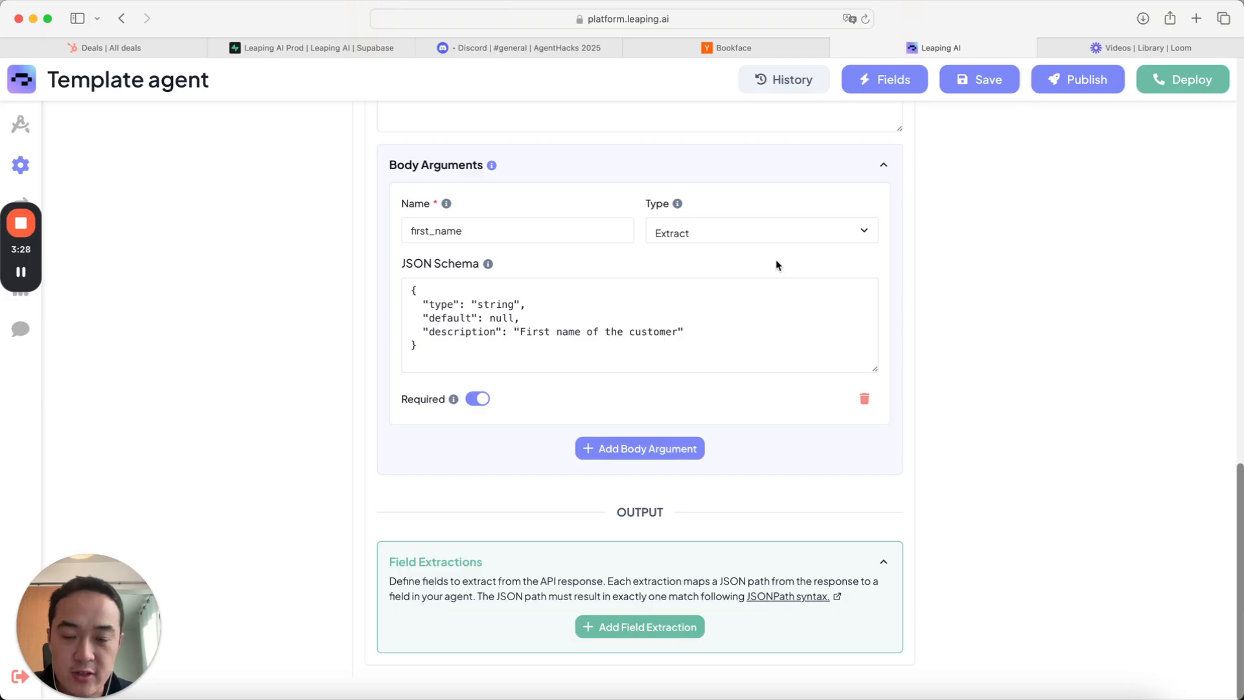
left_click(722, 253)
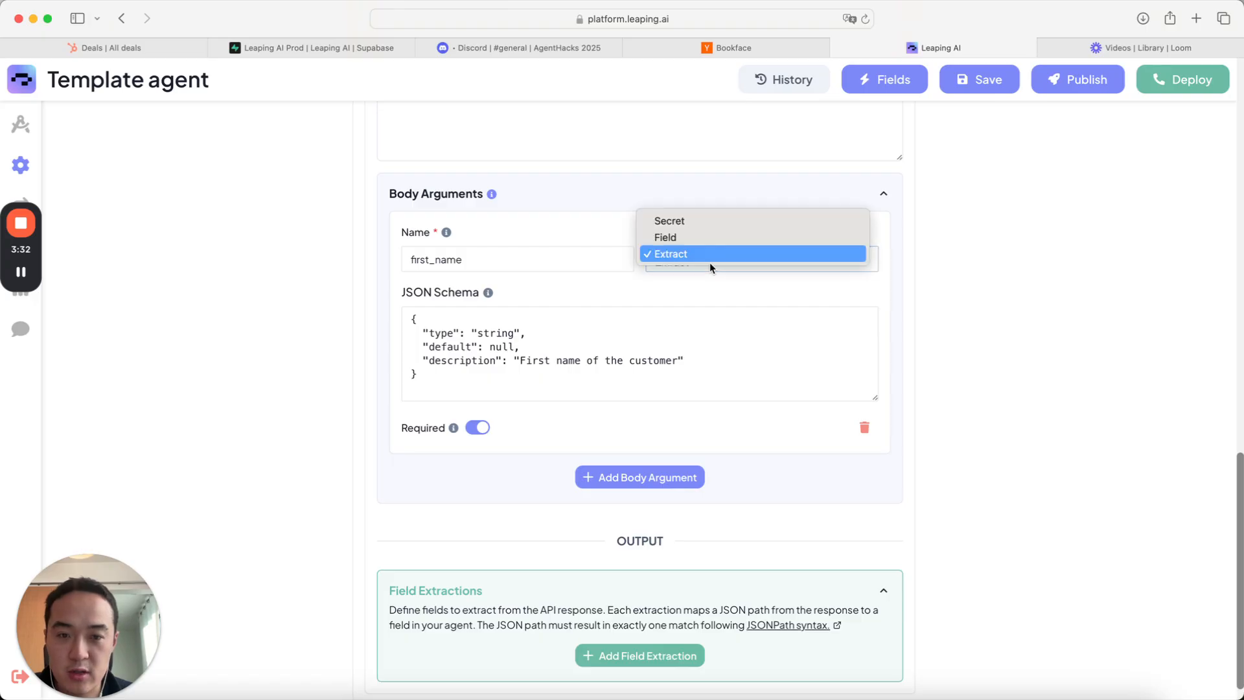
left_click(710, 262)
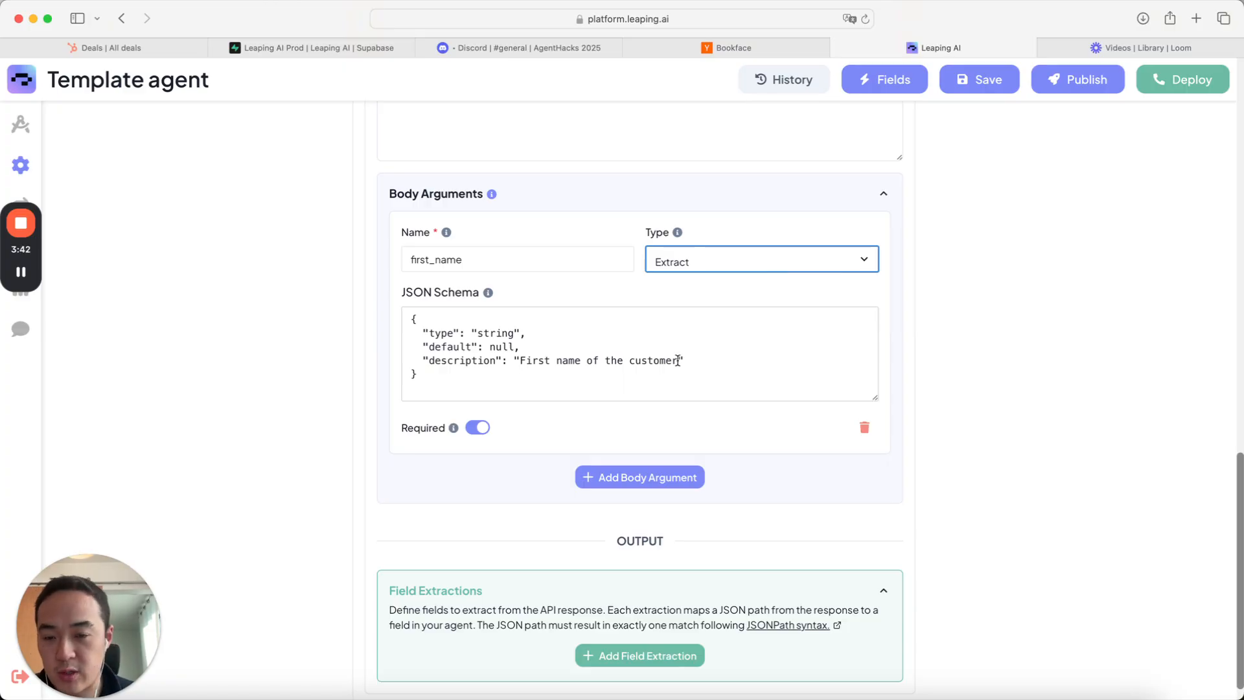
left_click_drag(678, 361, 521, 360)
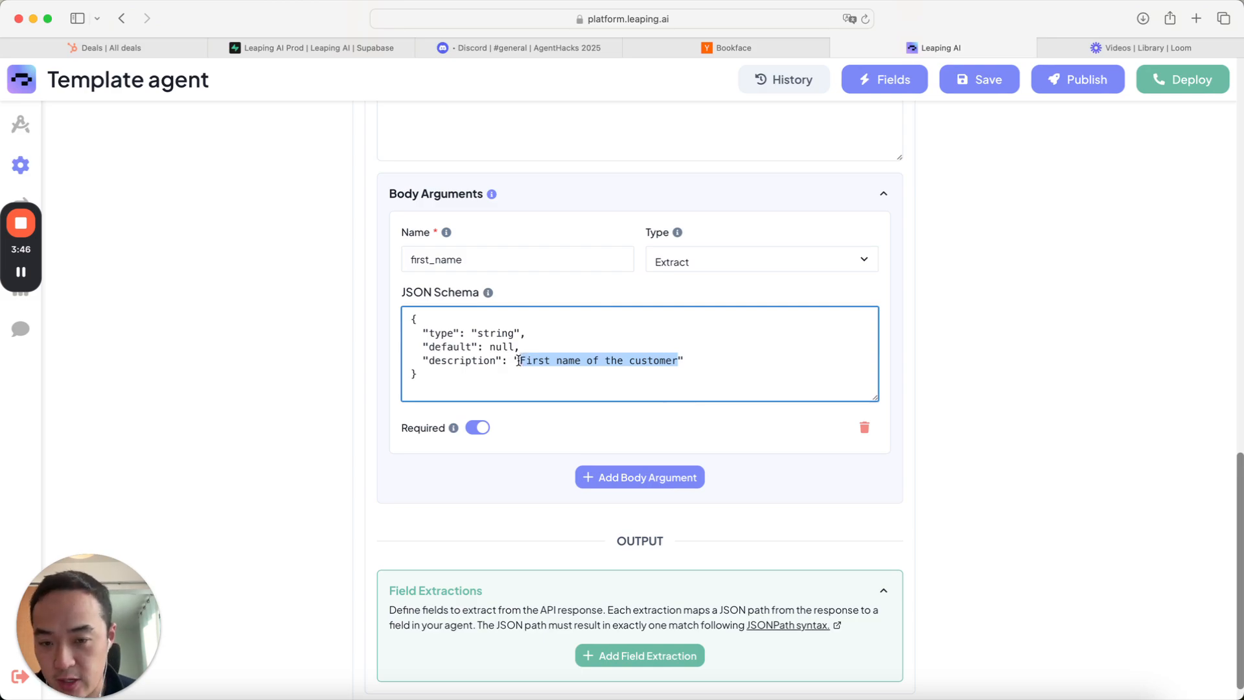
left_click(519, 360)
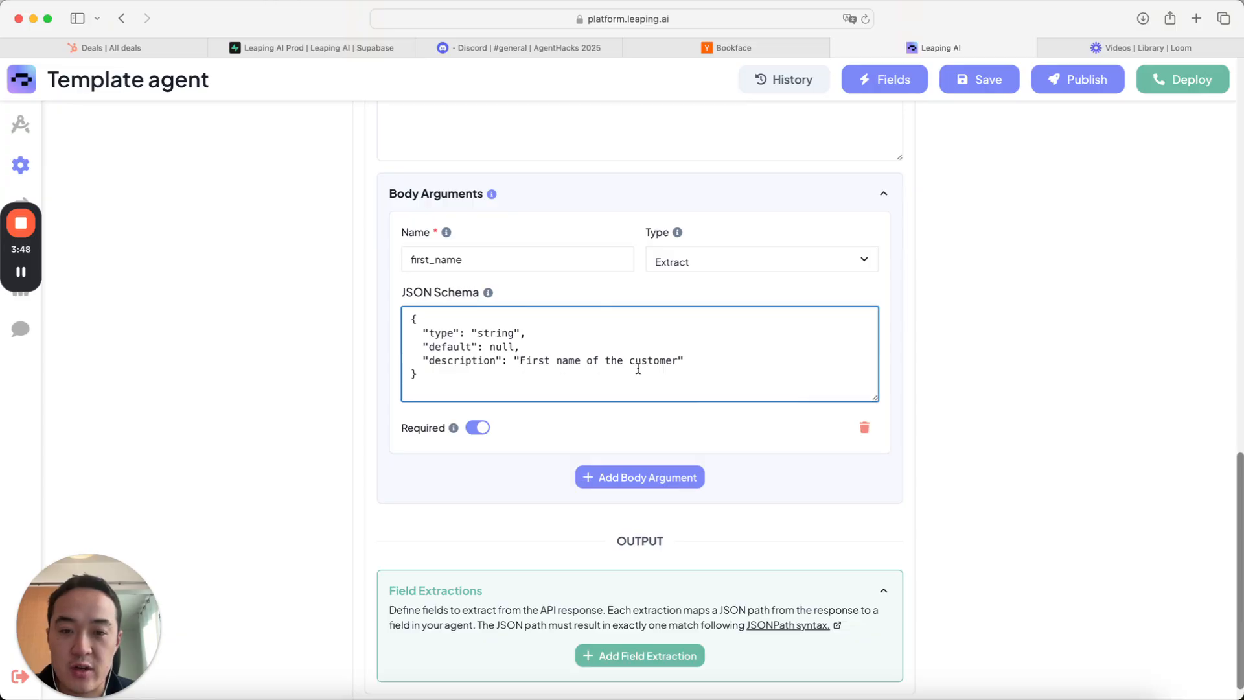
Step: Compare the request's body template with the description in the first_name argument's JSON schema
scroll(308, 292, "up", 6)
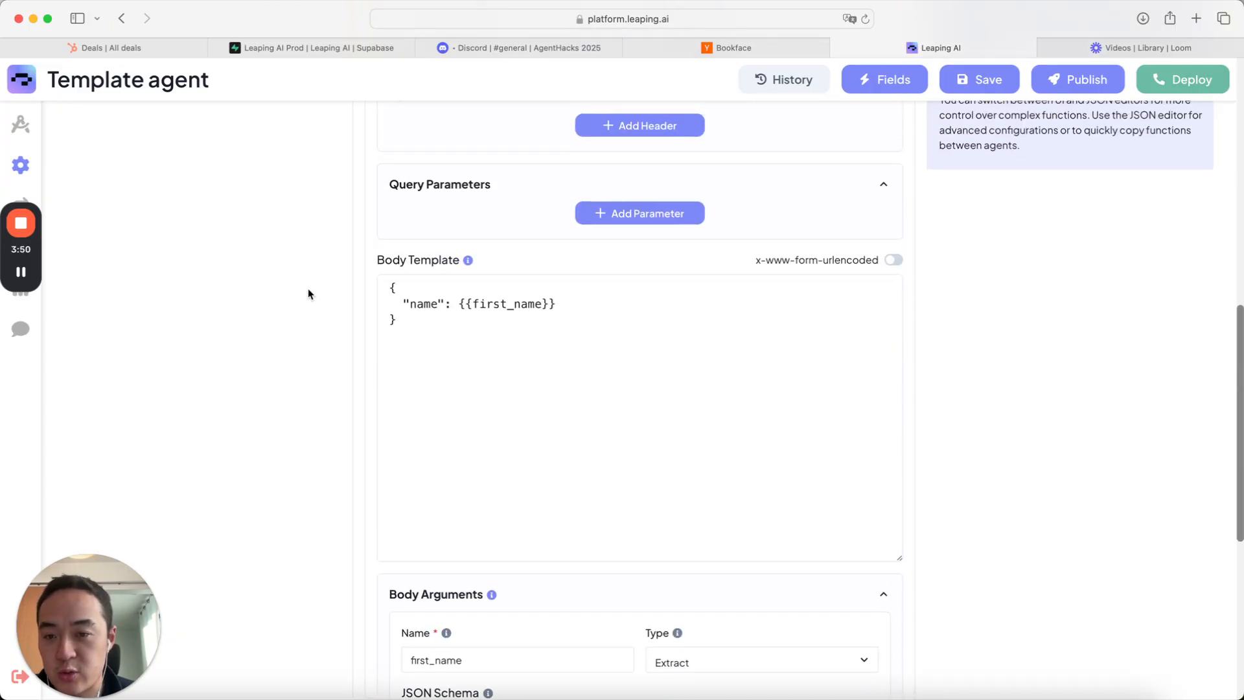
left_click_drag(441, 322, 373, 283)
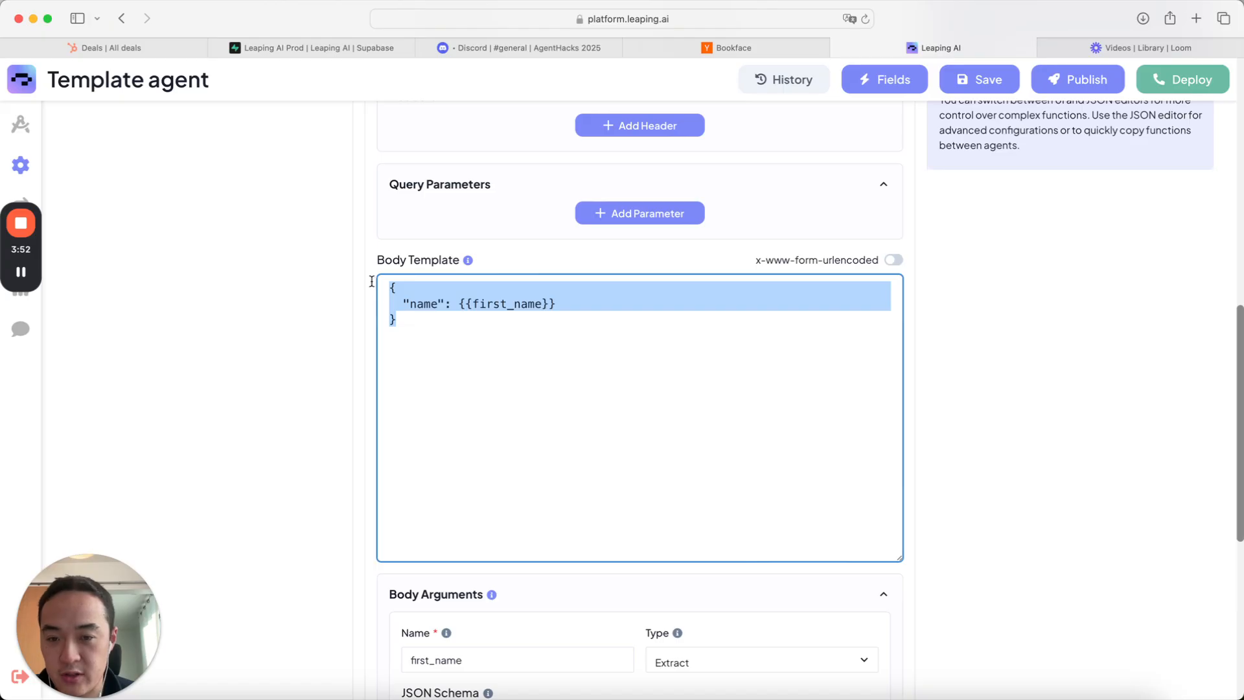
scroll(336, 621, "down", 4)
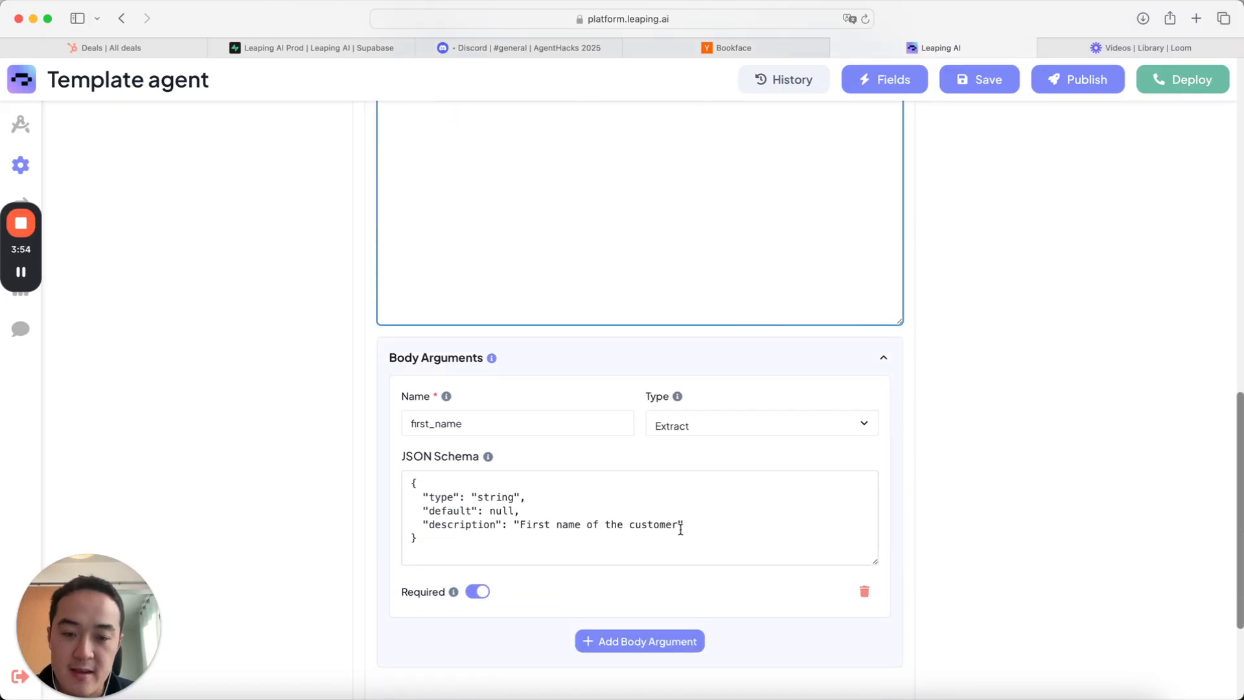
left_click_drag(680, 528, 523, 526)
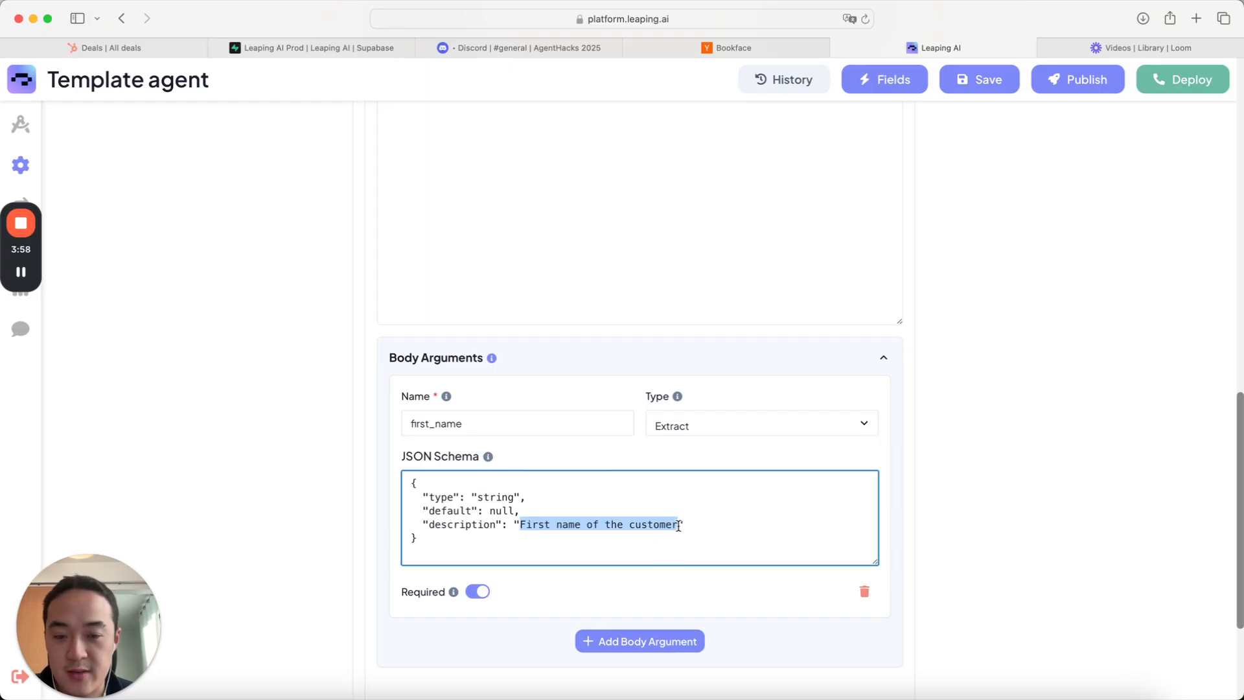
left_click_drag(679, 527, 519, 525)
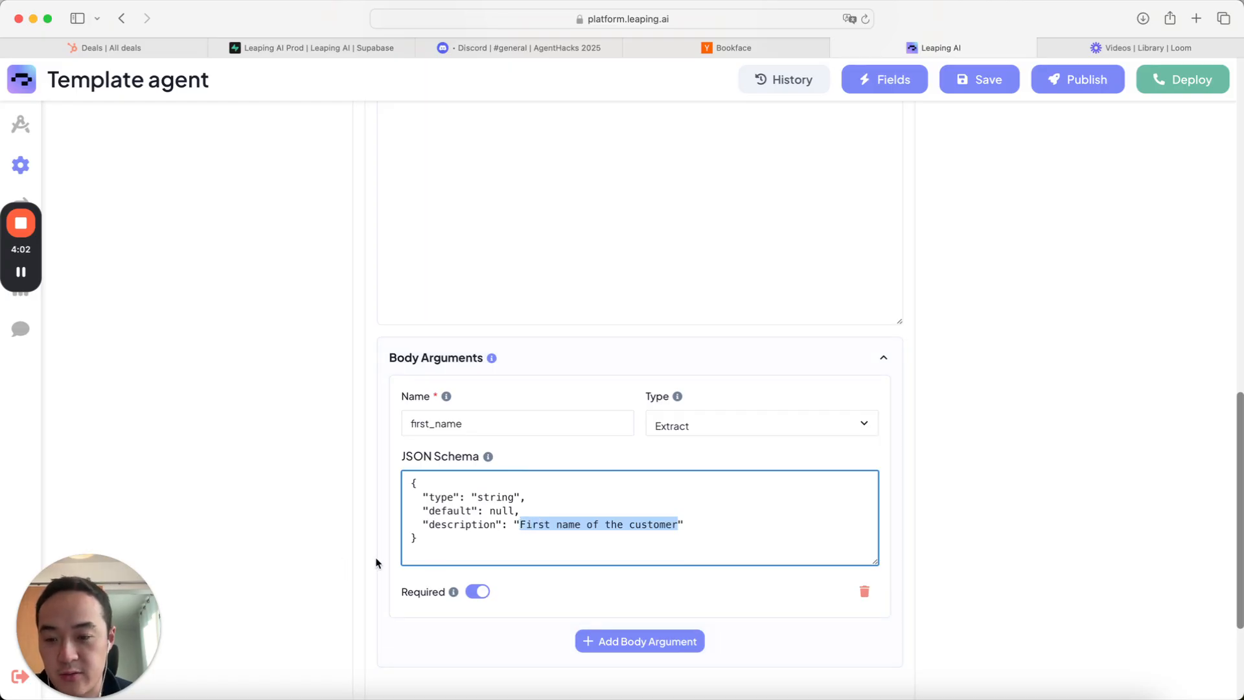
Step: Save the function changes, and save the agent again from its call flow in the studio
scroll(377, 563, "up", 15)
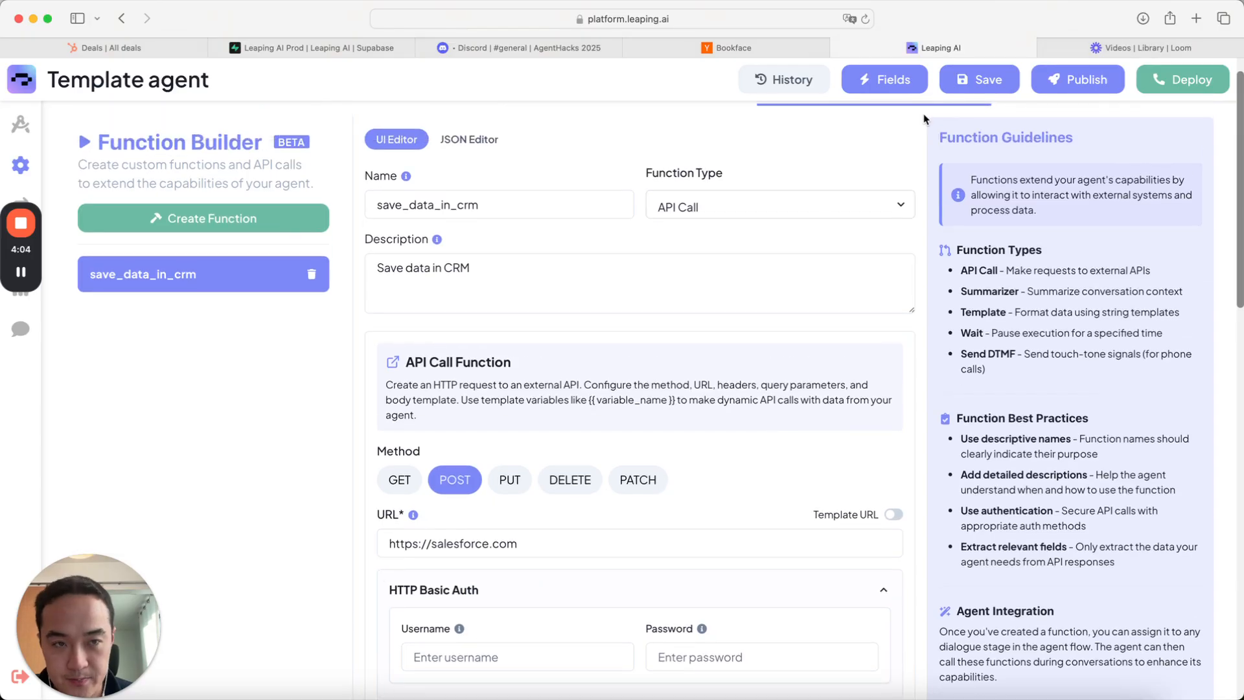
left_click(986, 84)
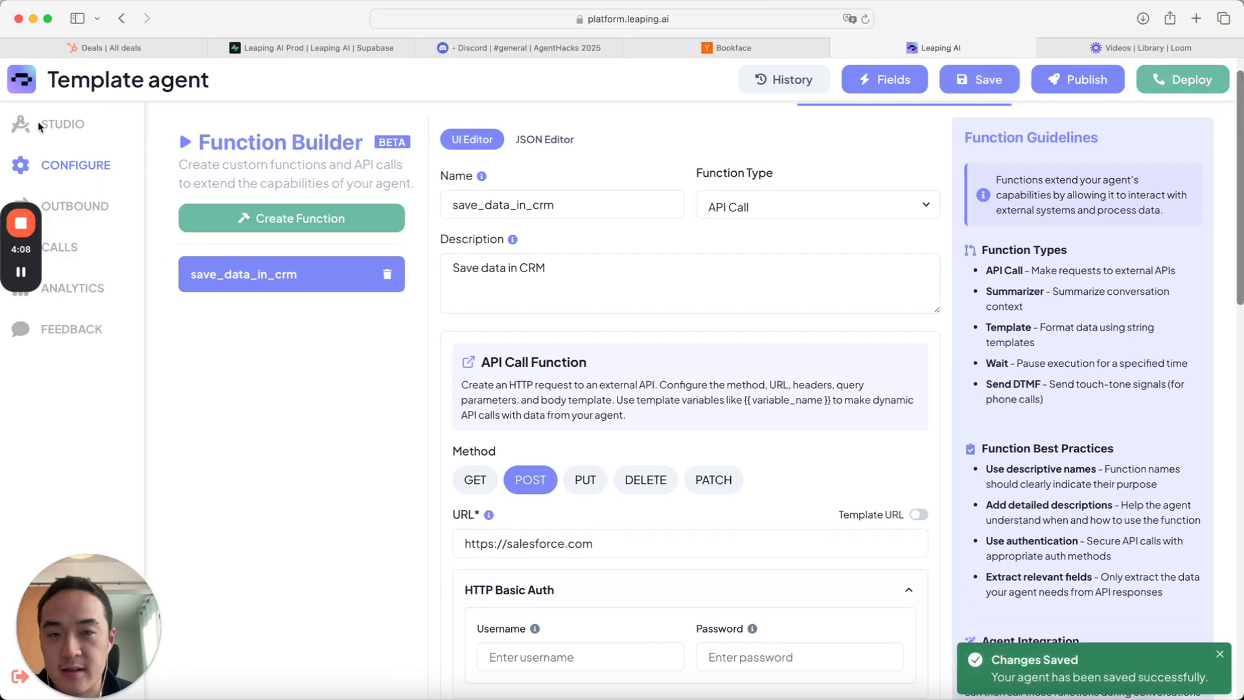
left_click(52, 123)
scroll(927, 308, "down", 5)
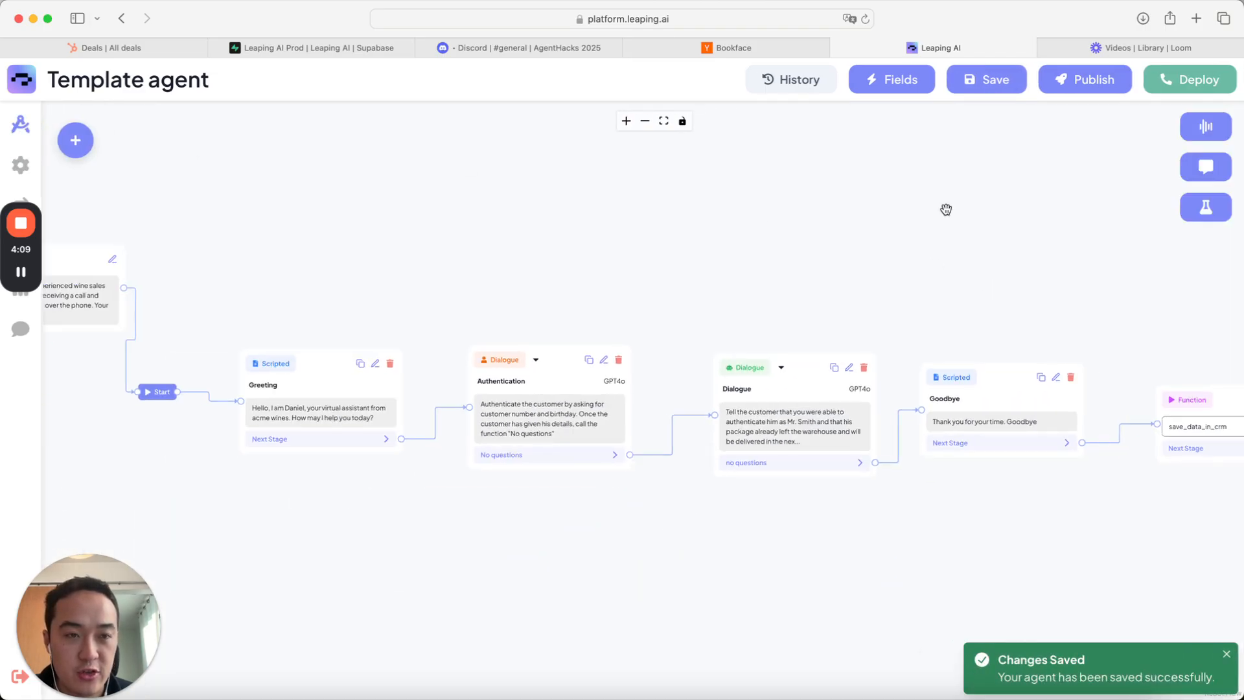
left_click(986, 82)
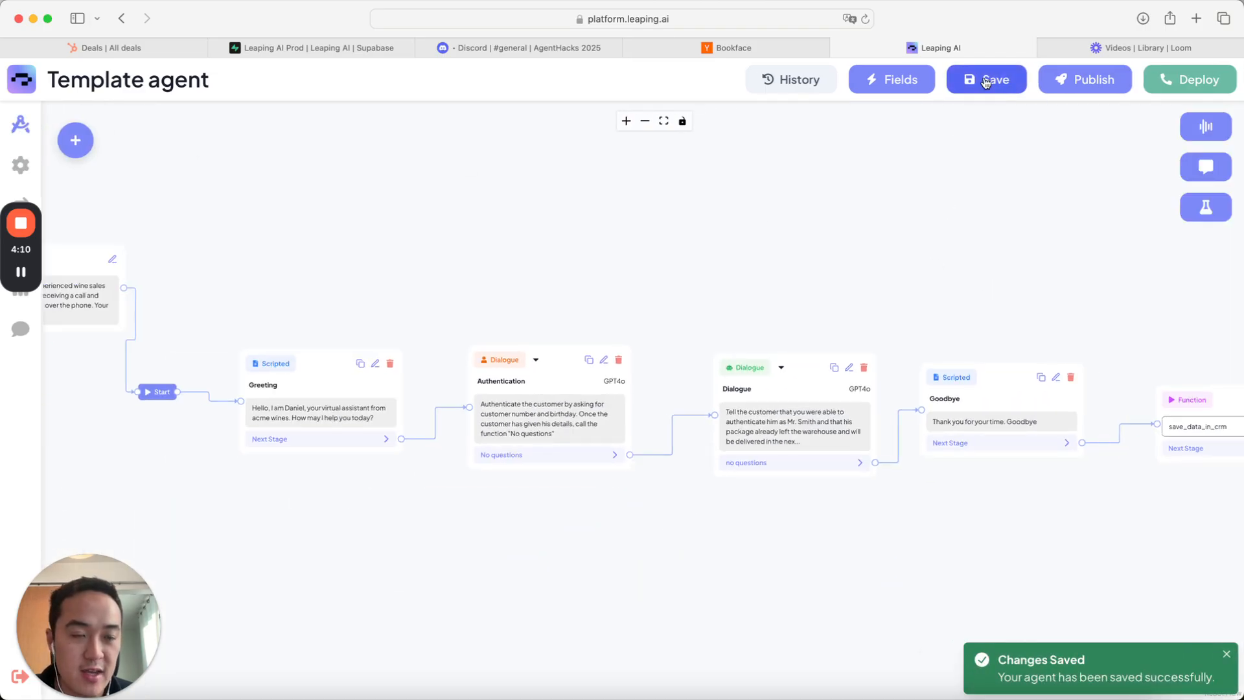
Step: Publish the agent and view its phone number, region and snapshot deployment options without deploying
left_click(1091, 82)
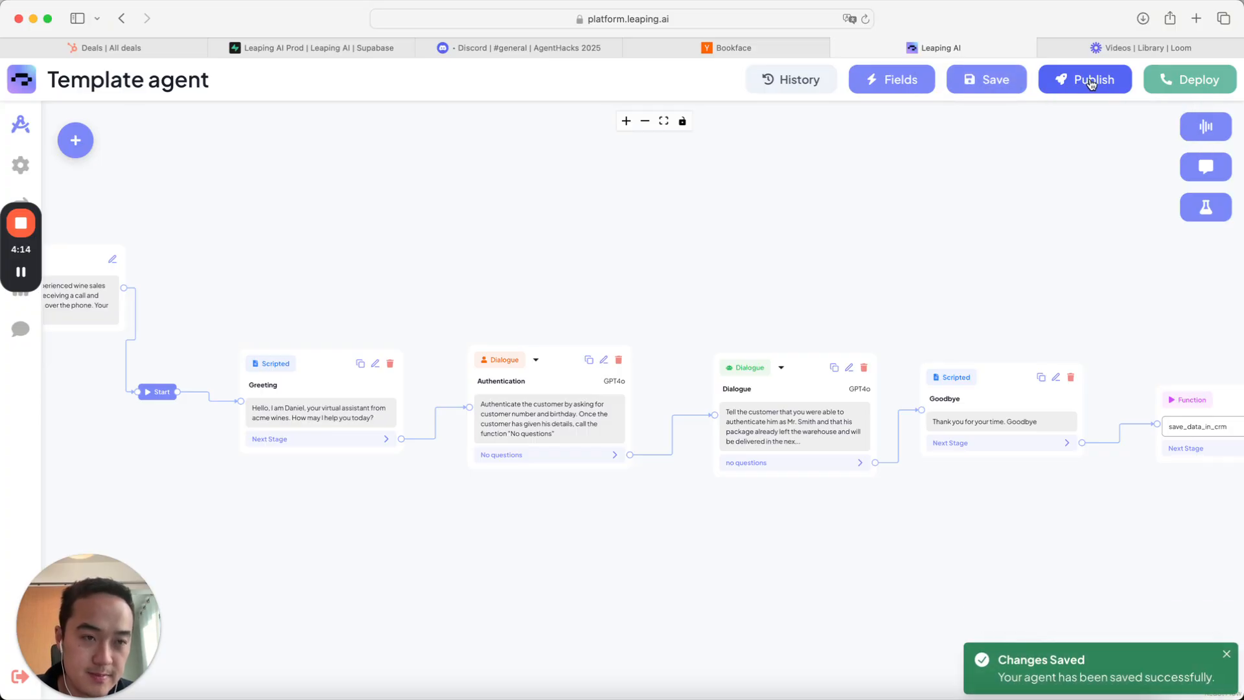
left_click(1201, 83)
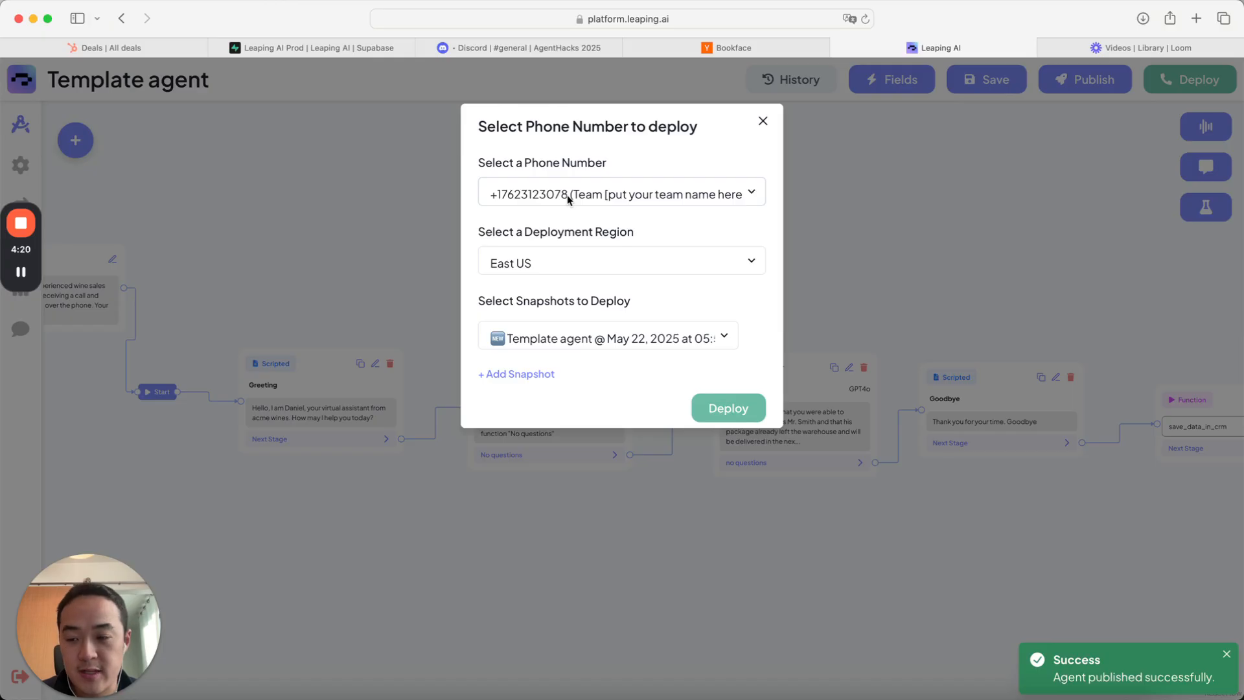
left_click(763, 122)
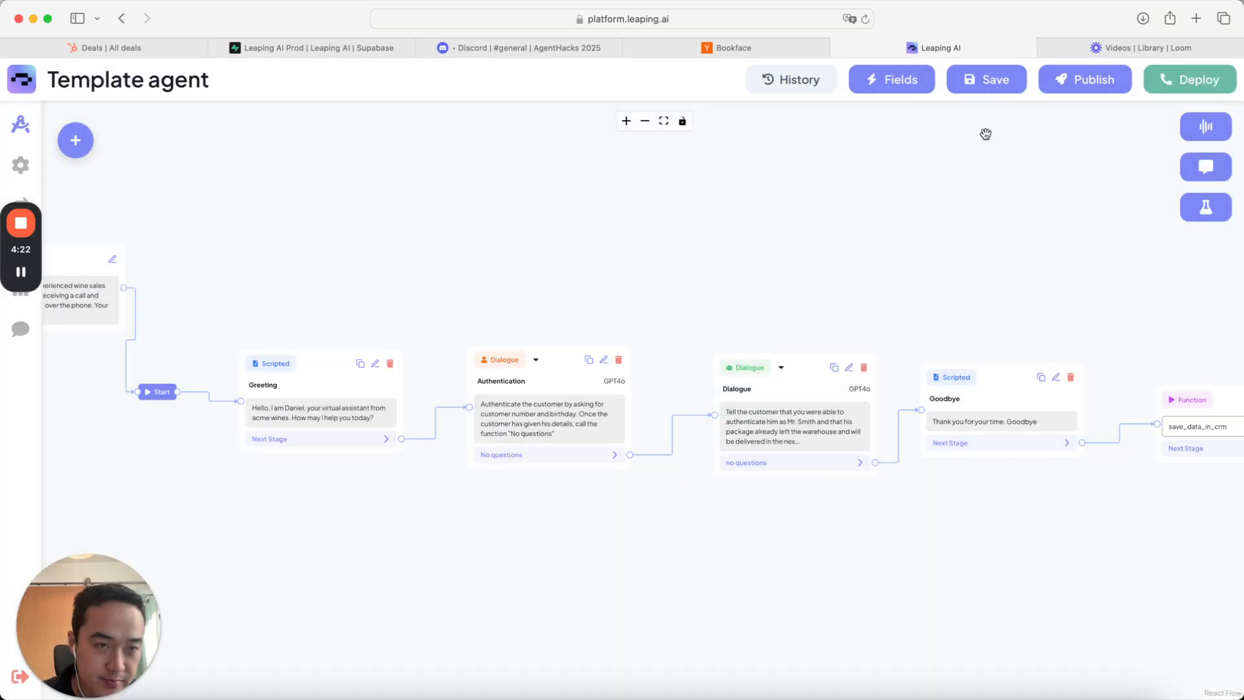
Step: Test the agent in a chat by sending "where is my wine?", and close the chat after reading the reply
left_click(1217, 169)
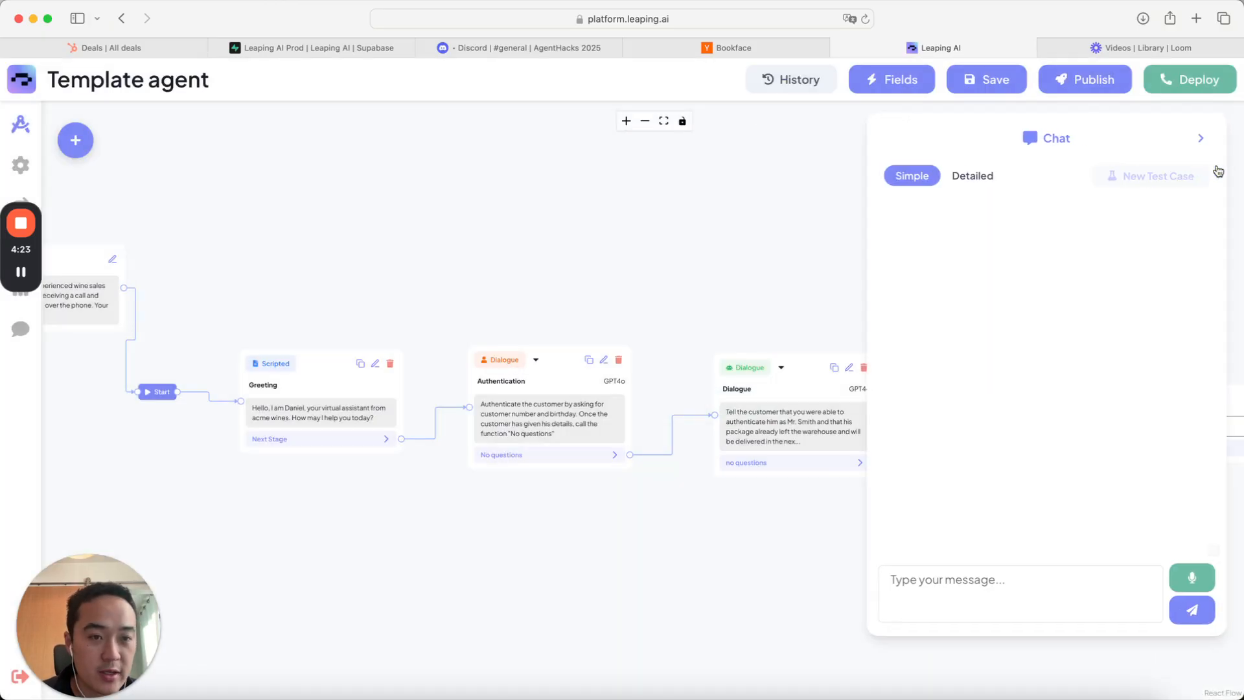
left_click(943, 581)
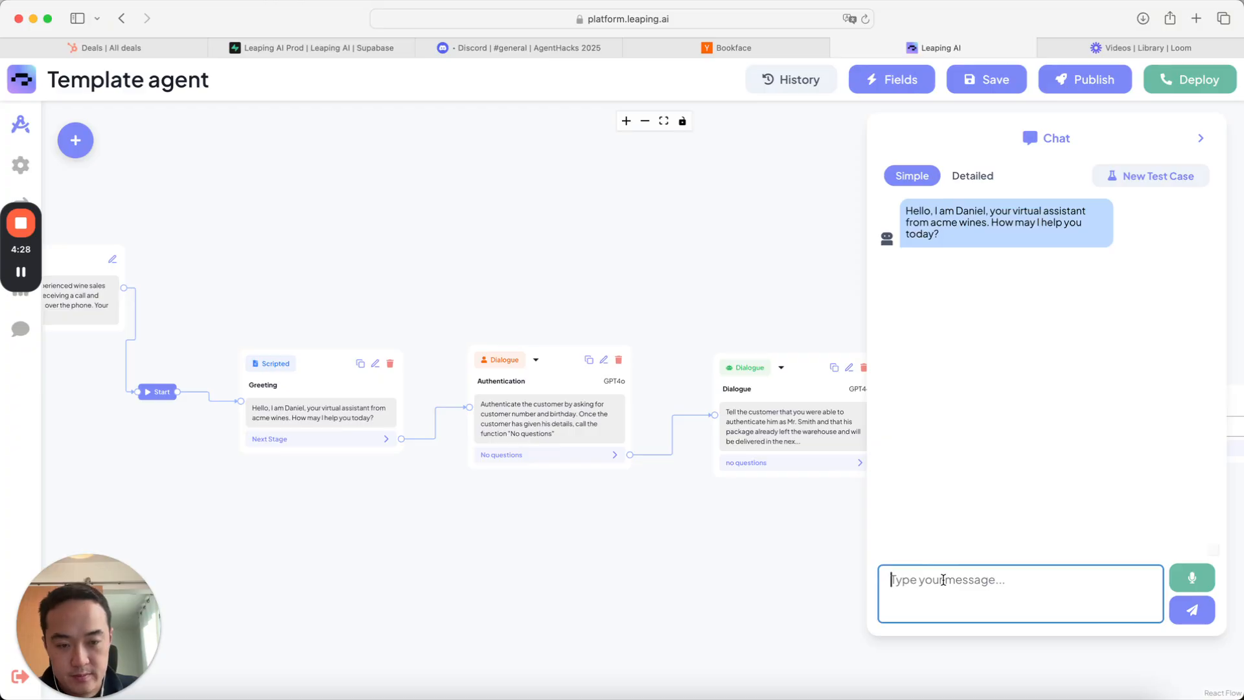
type("where is my wine")
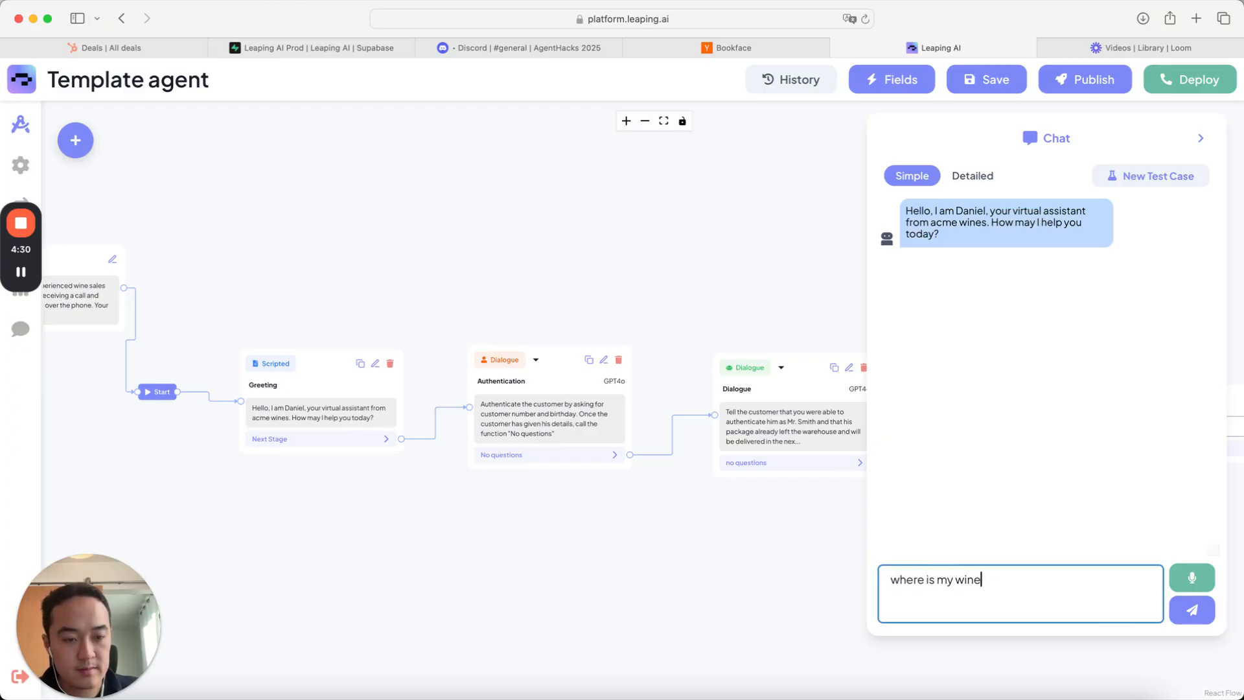
type("?")
key("Return")
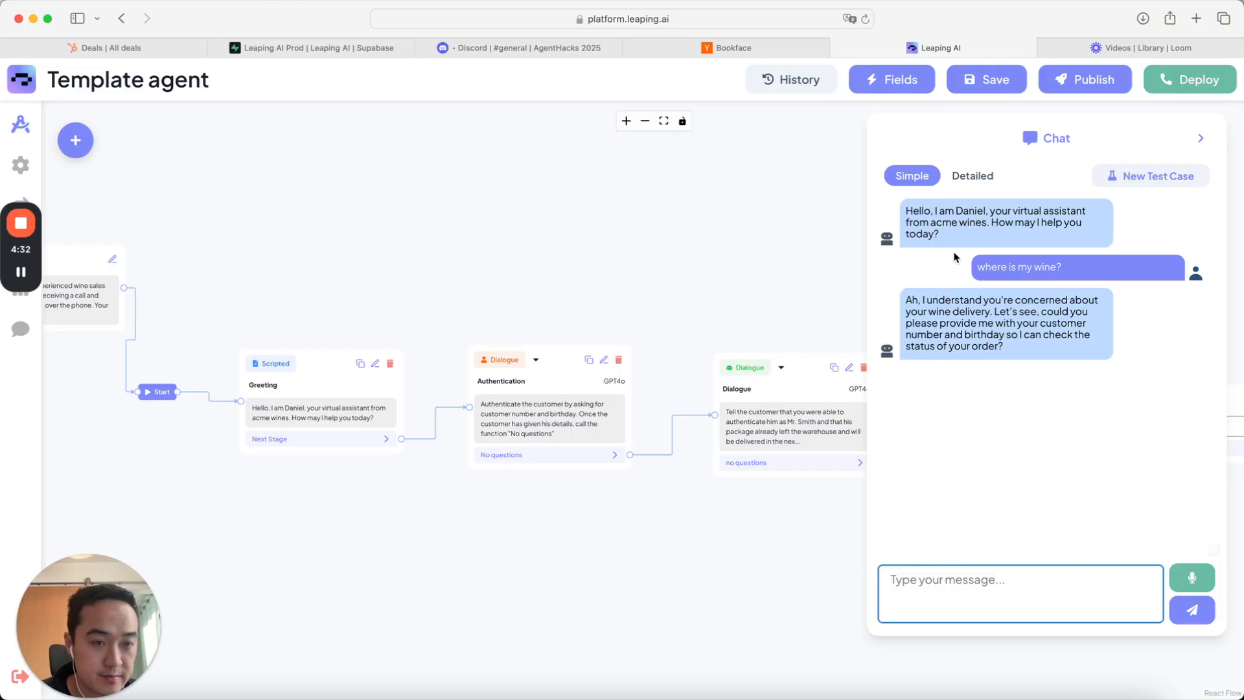
left_click(1200, 138)
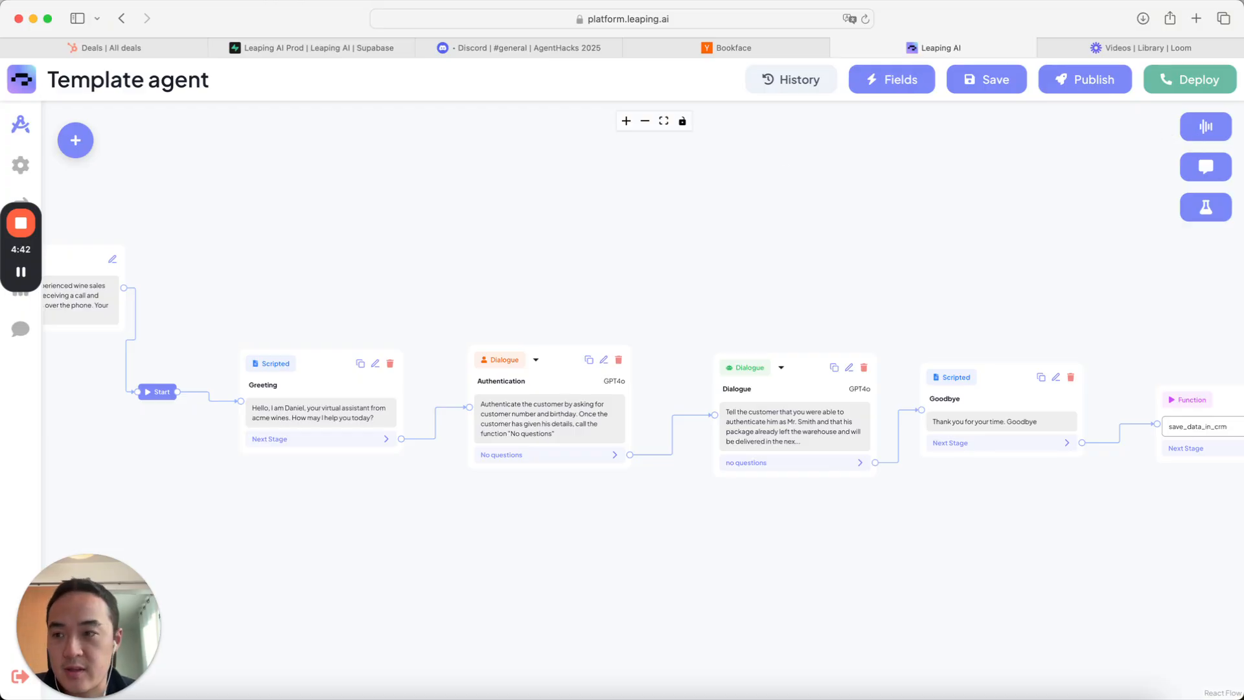
Step: Open the agent's configuration and review the general settings for description, idle message, voicemail detection and interruption
left_click(38, 170)
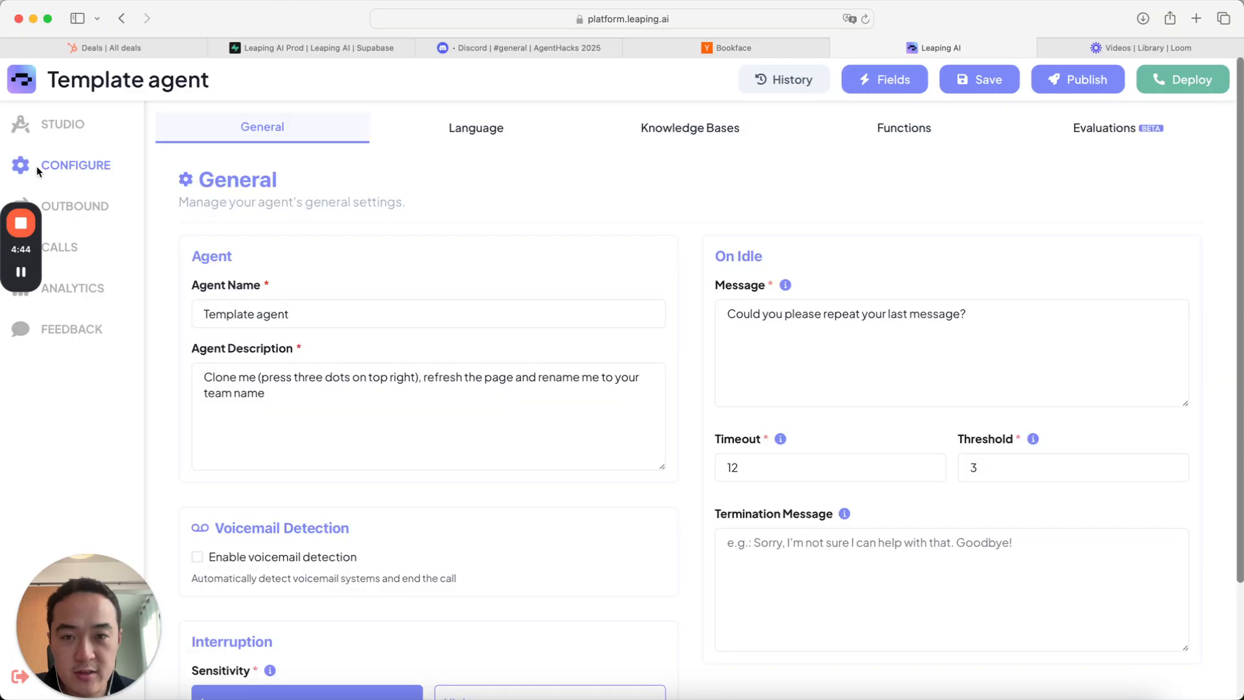
scroll(436, 430, "down", 3)
scroll(439, 433, "up", 1)
scroll(440, 432, "up", 1)
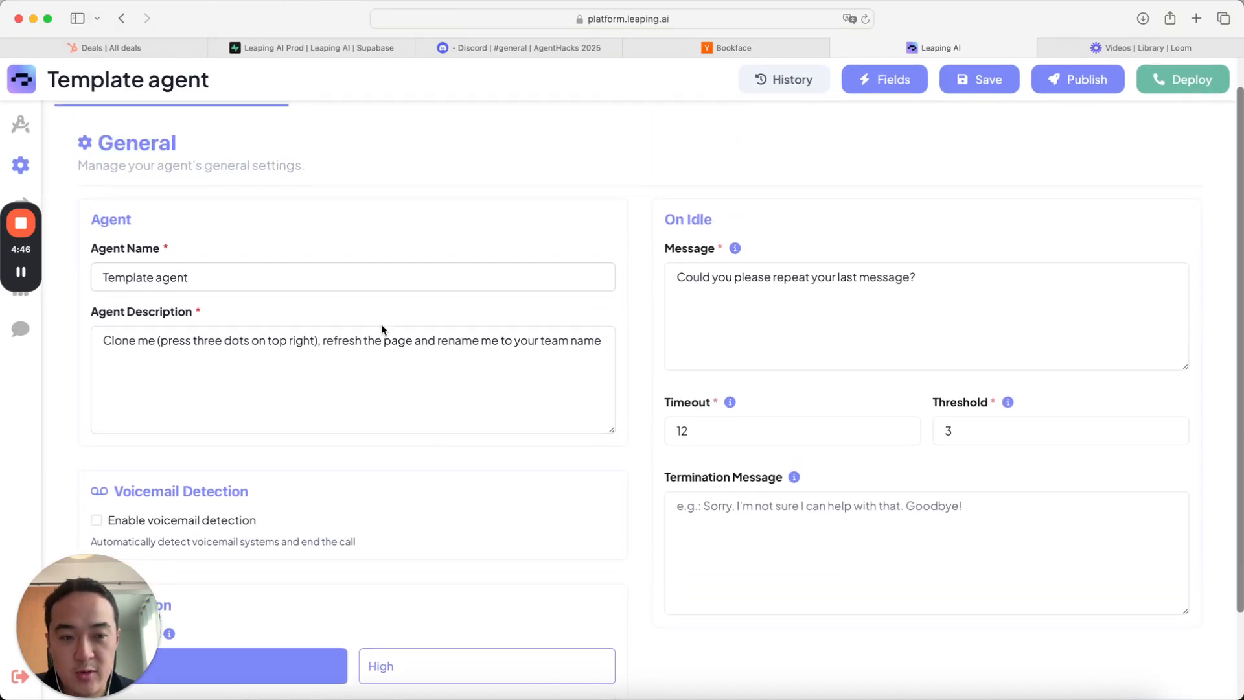
scroll(409, 358, "down", 2)
scroll(409, 356, "up", 3)
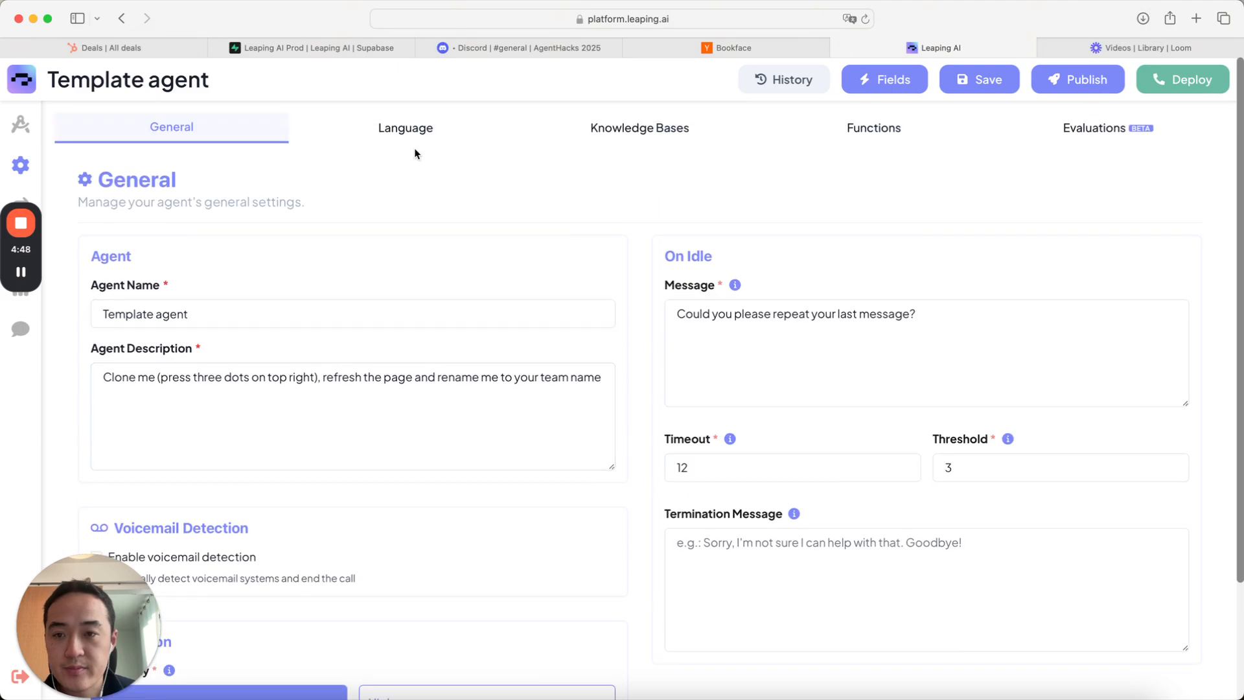
Step: Review the agent's language settings, including the LLM, transcription and voice providers
left_click(405, 128)
scroll(458, 517, "down", 3)
scroll(458, 516, "up", 2)
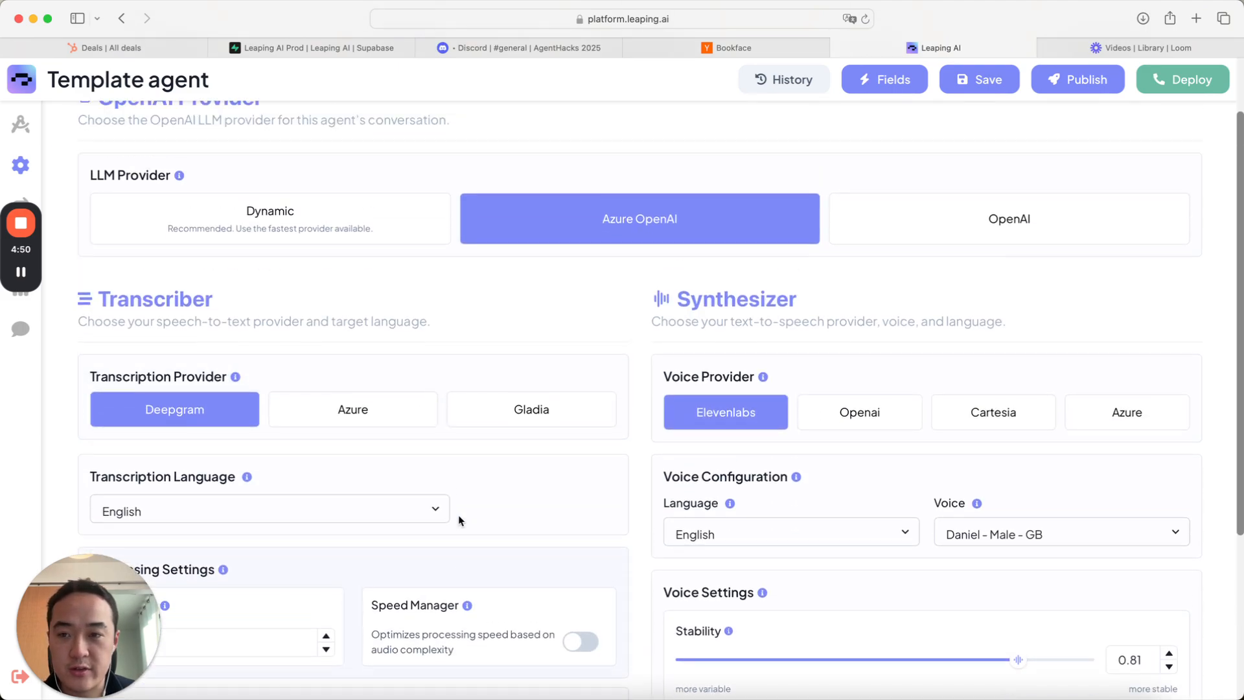
scroll(458, 516, "down", 3)
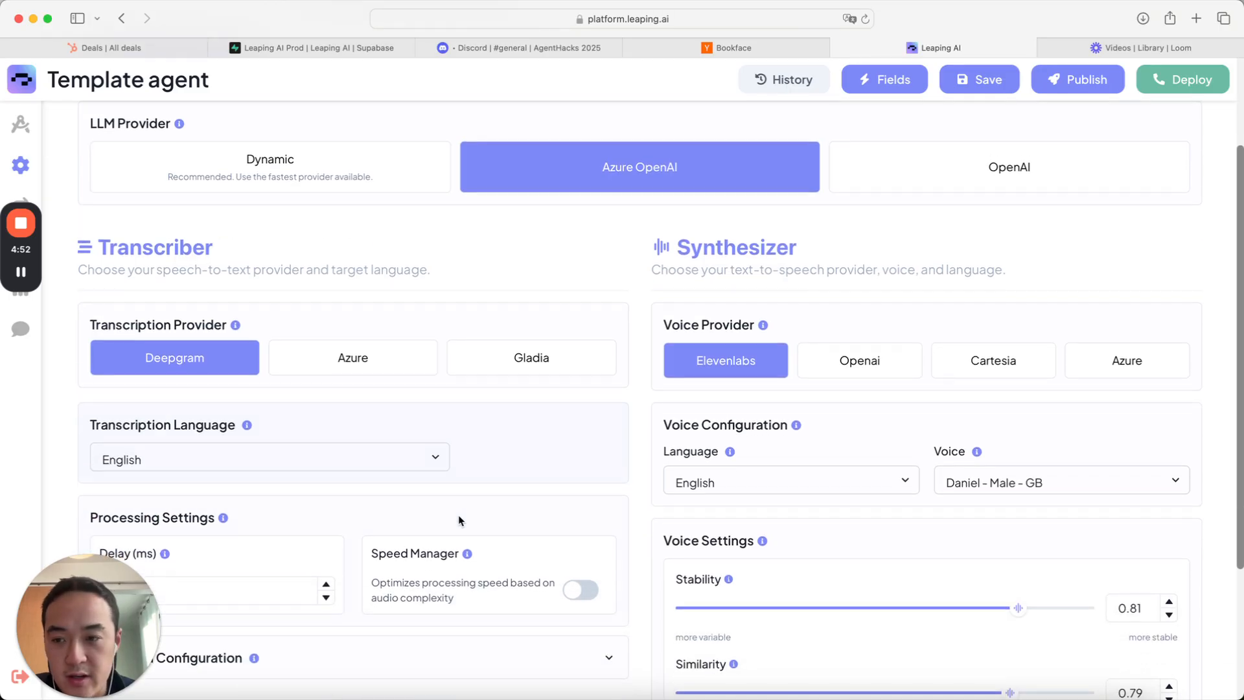
scroll(459, 515, "up", 2)
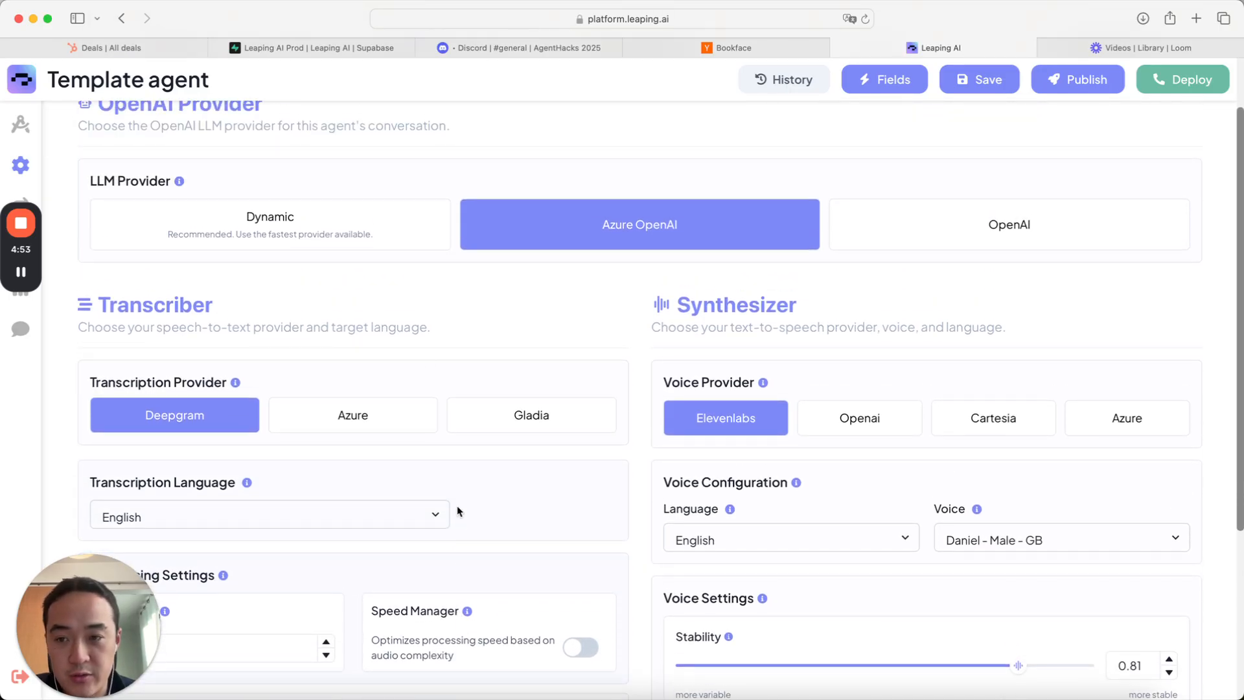
Step: Set the LLM provider to Dynamic and save the agent
left_click(386, 227)
scroll(450, 395, "down", 5)
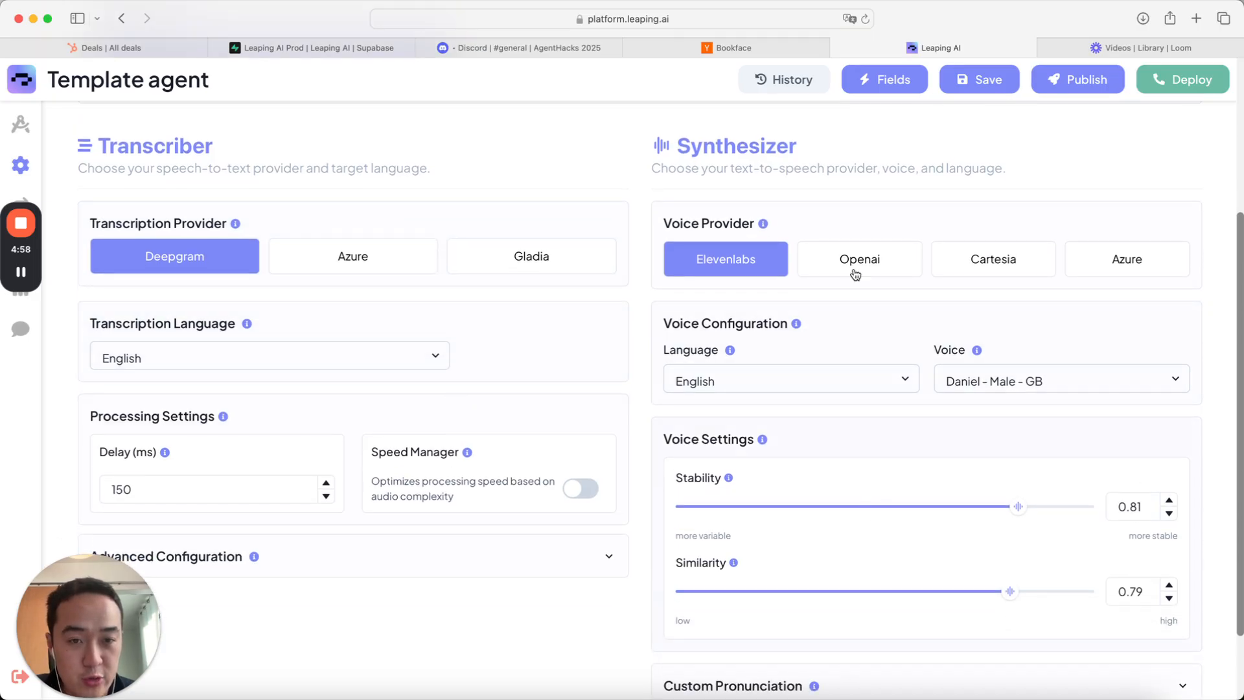
scroll(825, 329, "up", 7)
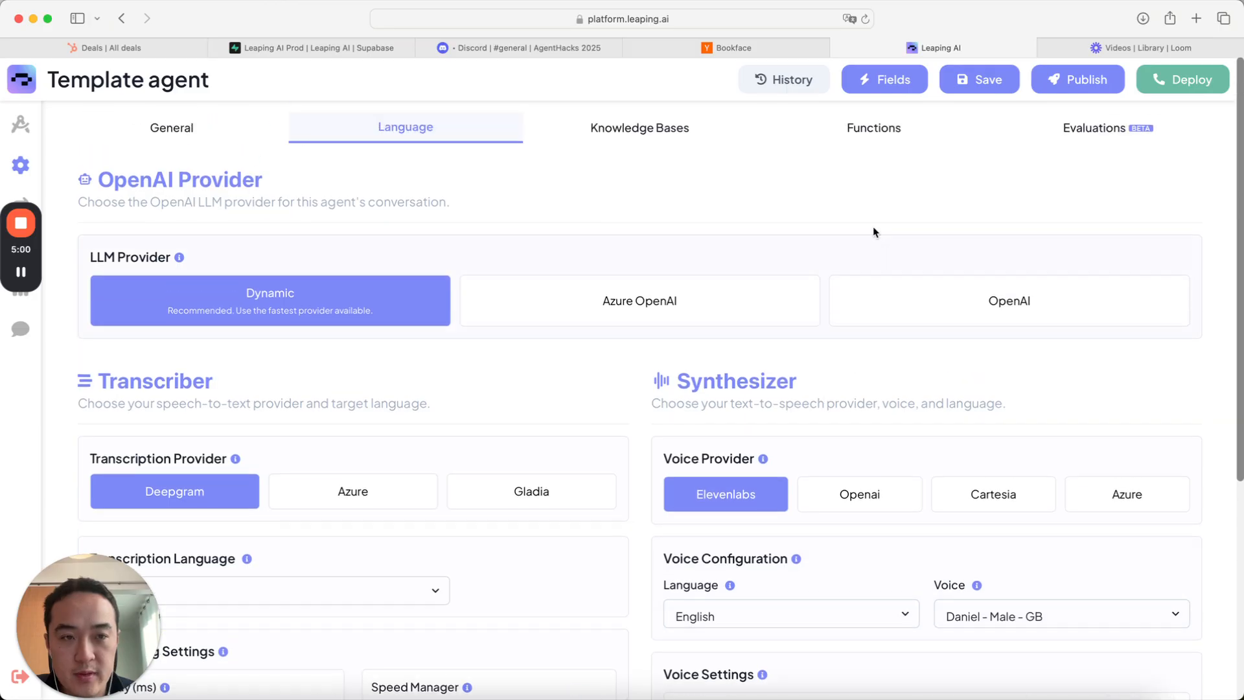
left_click(960, 80)
Step: Review the configuration of the save_data_in_crm function
left_click(875, 128)
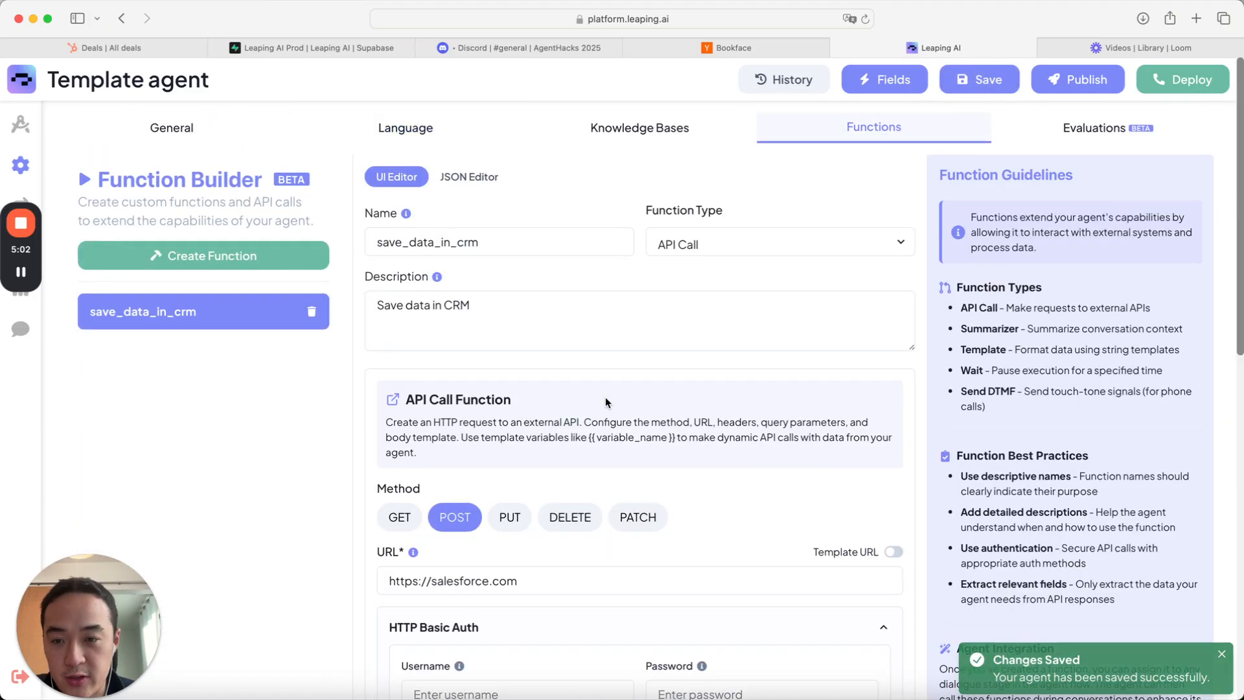
scroll(605, 398, "down", 5)
scroll(605, 401, "down", 3)
scroll(605, 402, "up", 6)
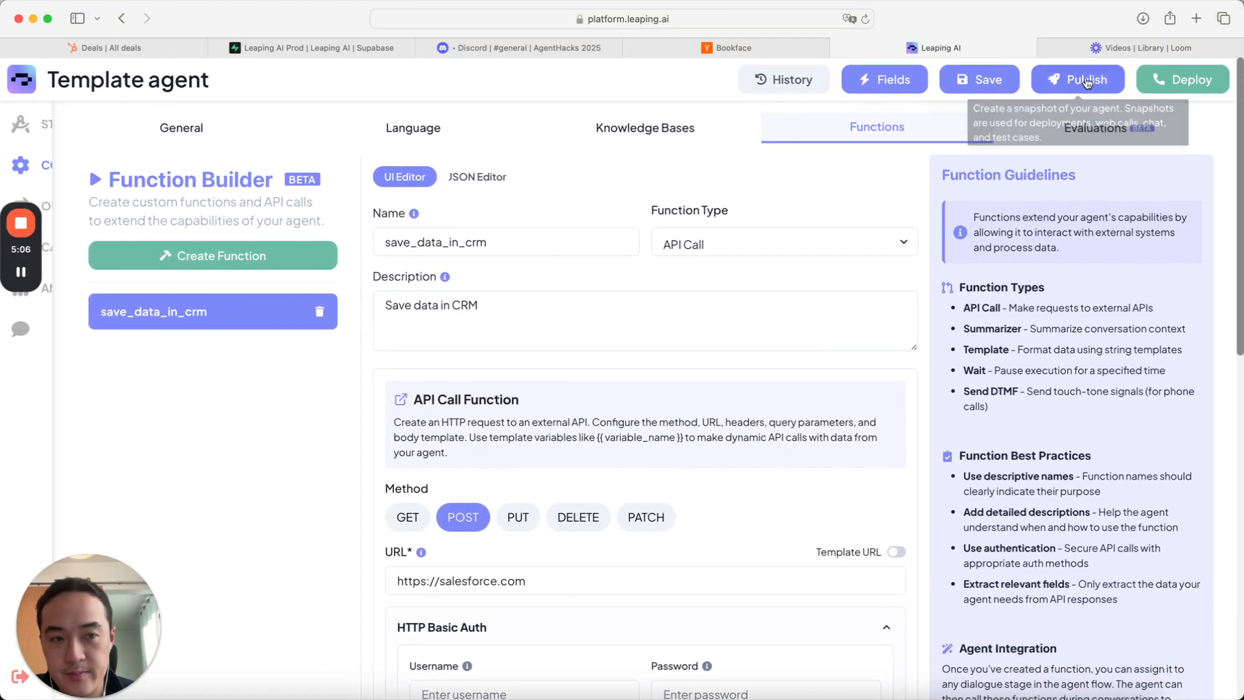
Step: Create an evaluation from the Quality template and examine its evaluation prompt and scoring rubric
left_click(1069, 125)
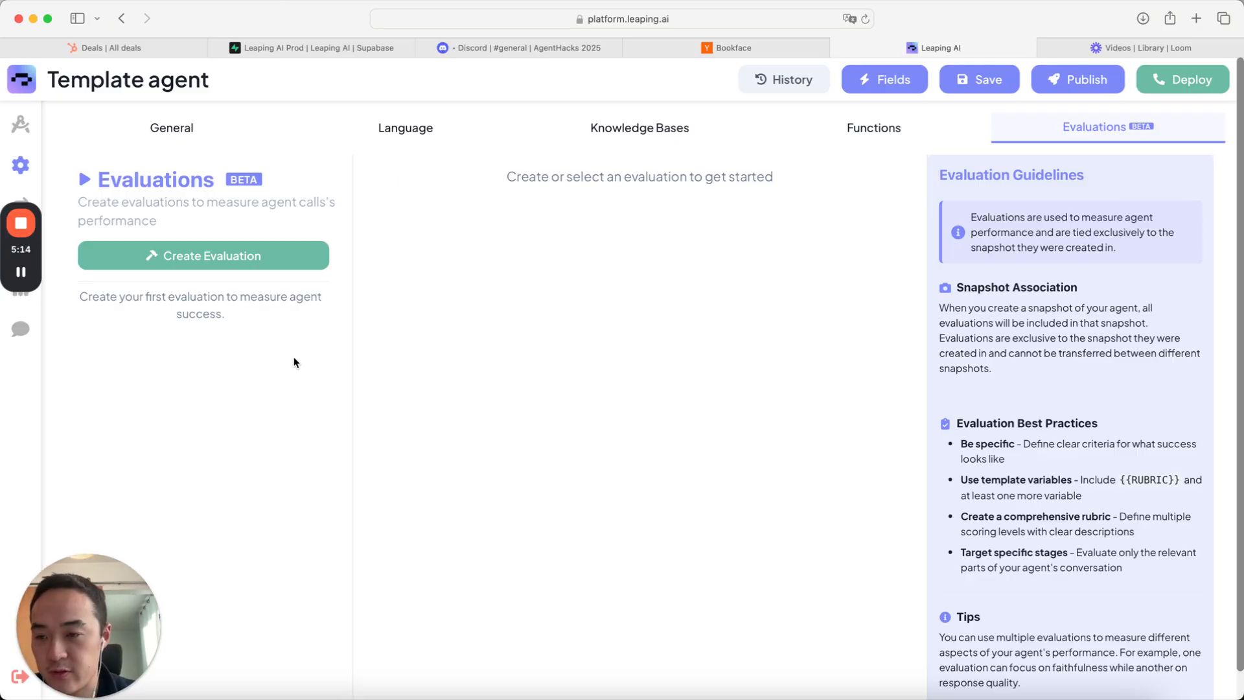
left_click(255, 260)
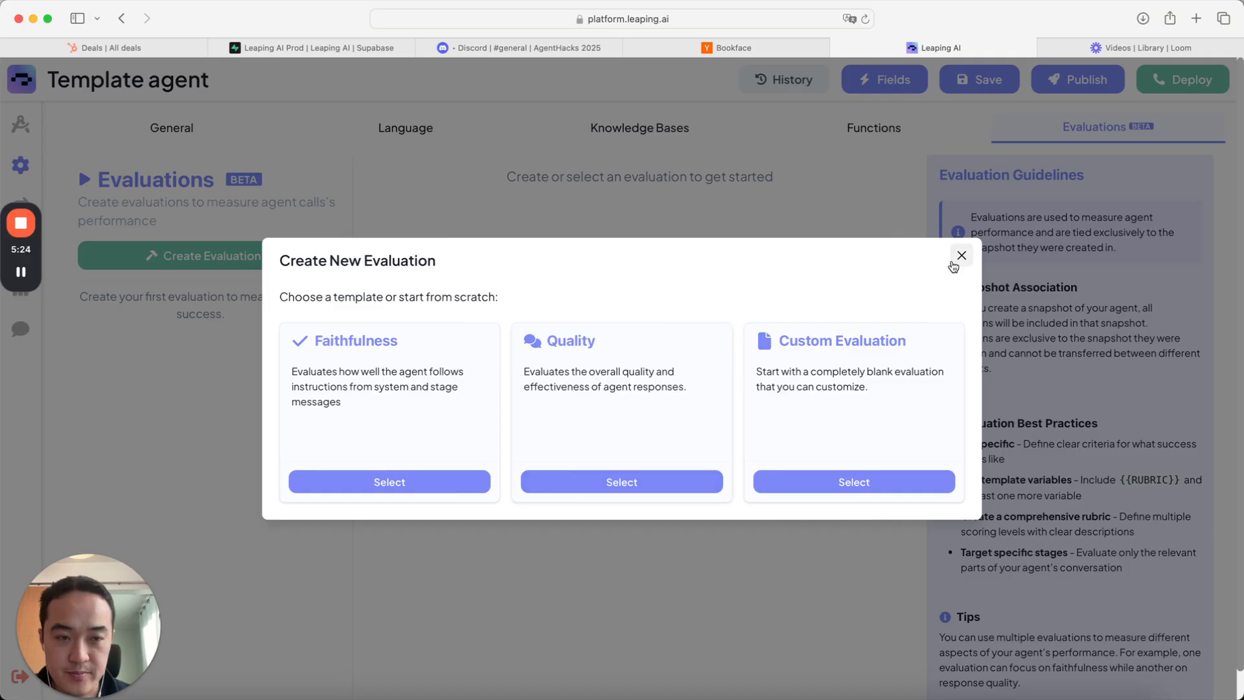
left_click(609, 480)
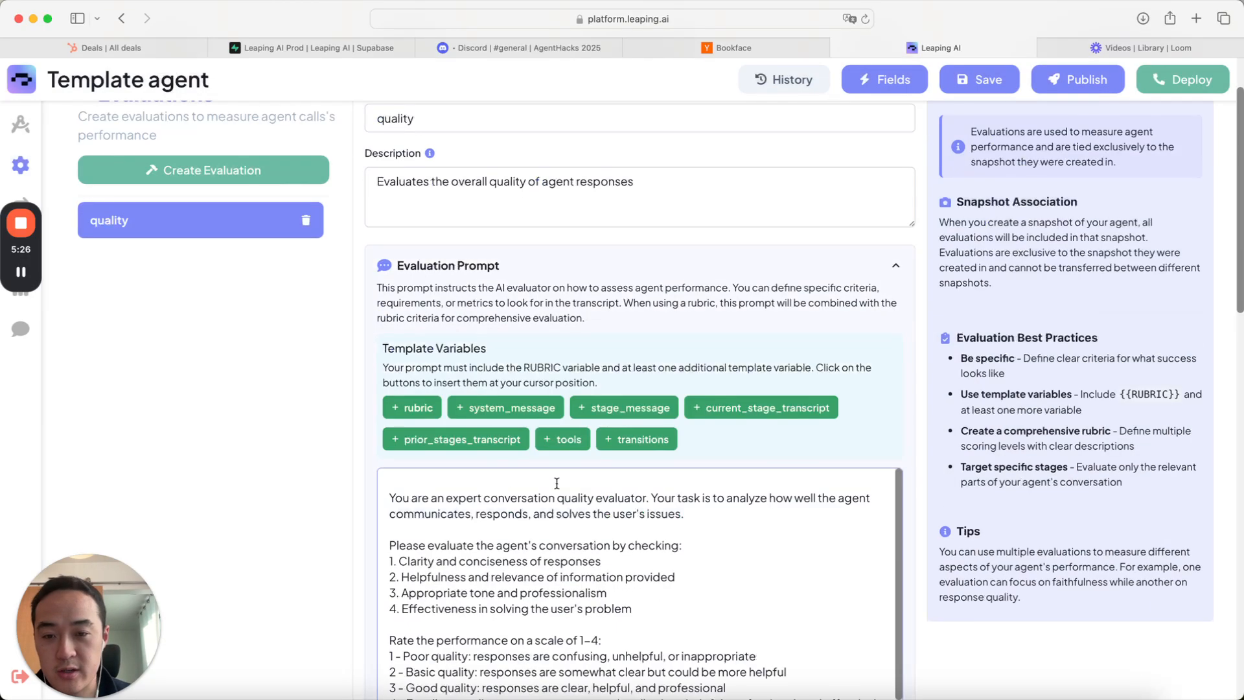
scroll(635, 388, "down", 5)
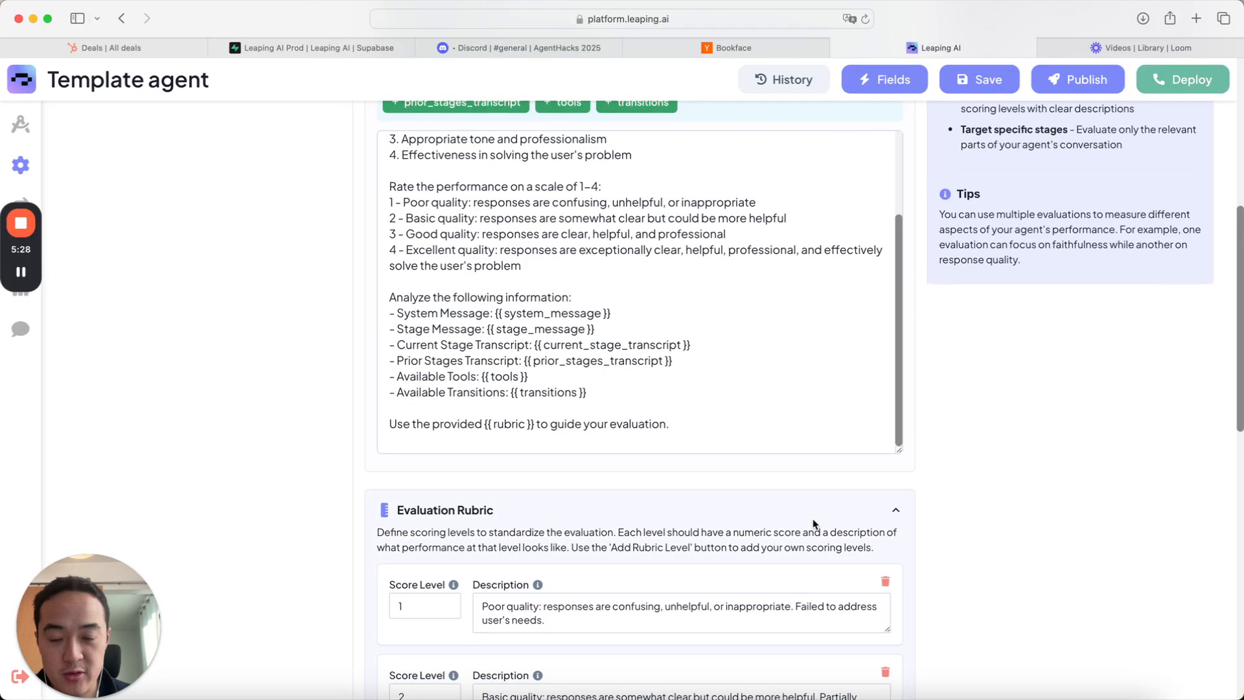
scroll(813, 518, "down", 5)
left_click(496, 366)
scroll(494, 366, "up", 10)
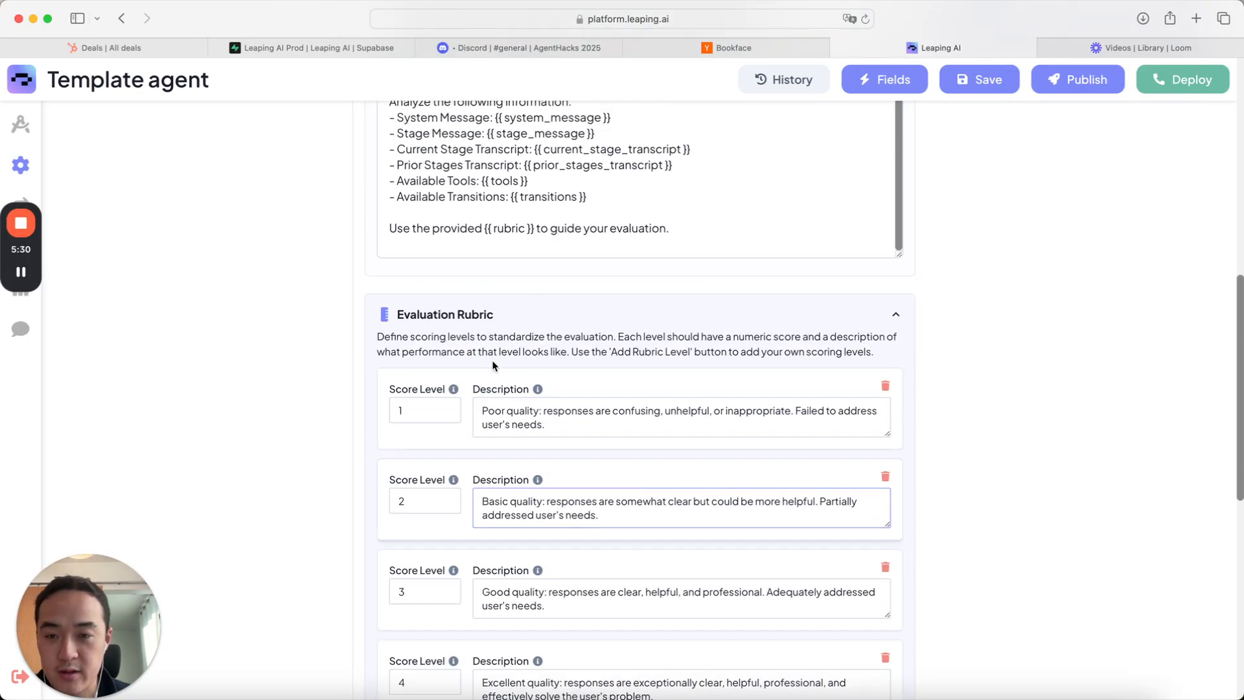
scroll(508, 528, "up", 10)
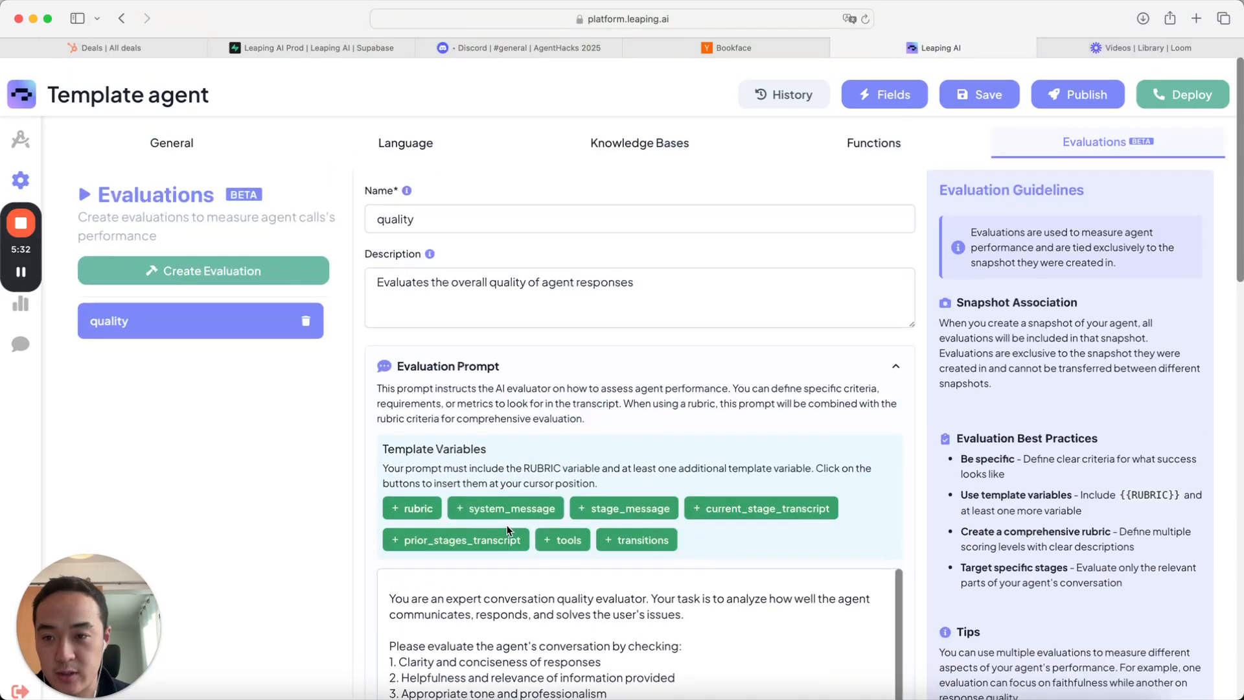
Step: Delete the quality evaluation from the agent
left_click(312, 305)
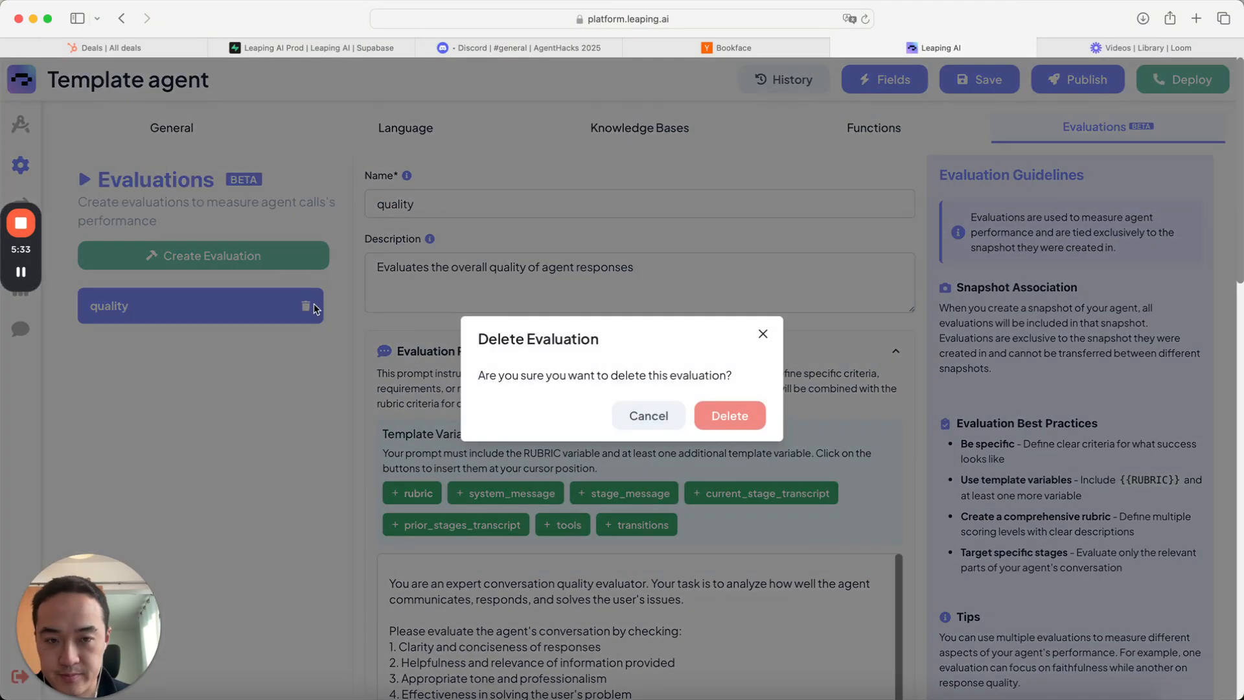
left_click(726, 416)
Step: View the CSV upload instructions for new leads in the outbound section, and close them without uploading a file
mouse_move(18, 245)
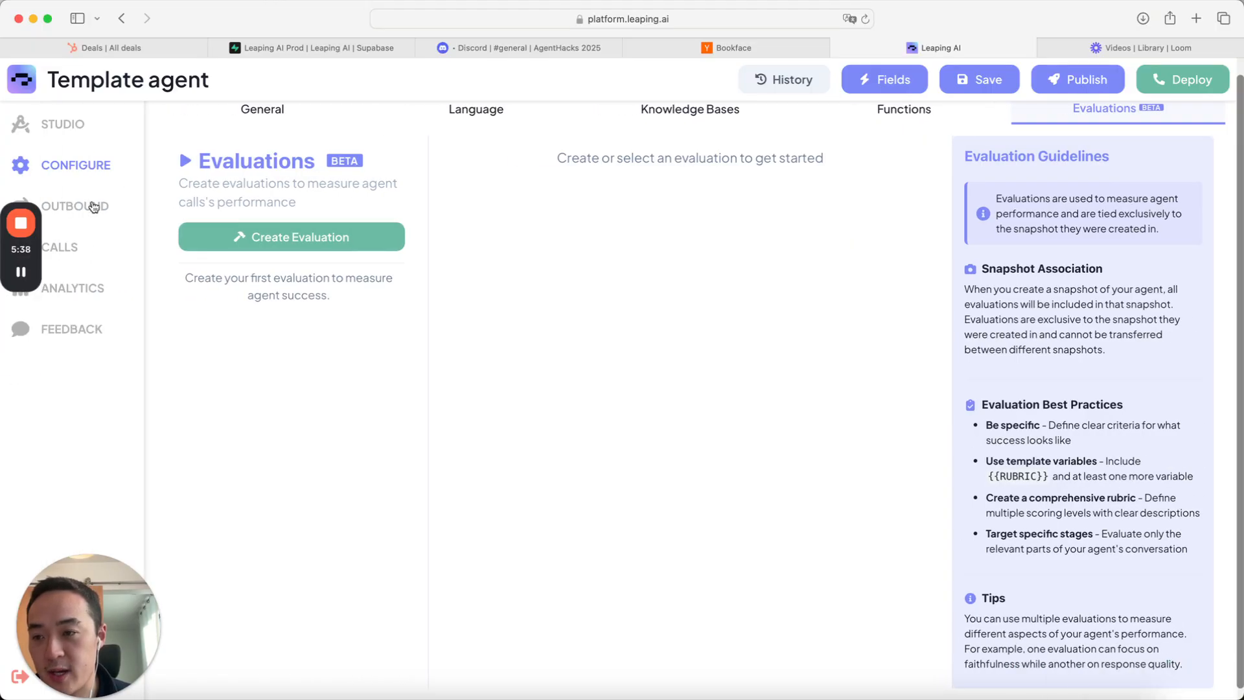
left_click(100, 206)
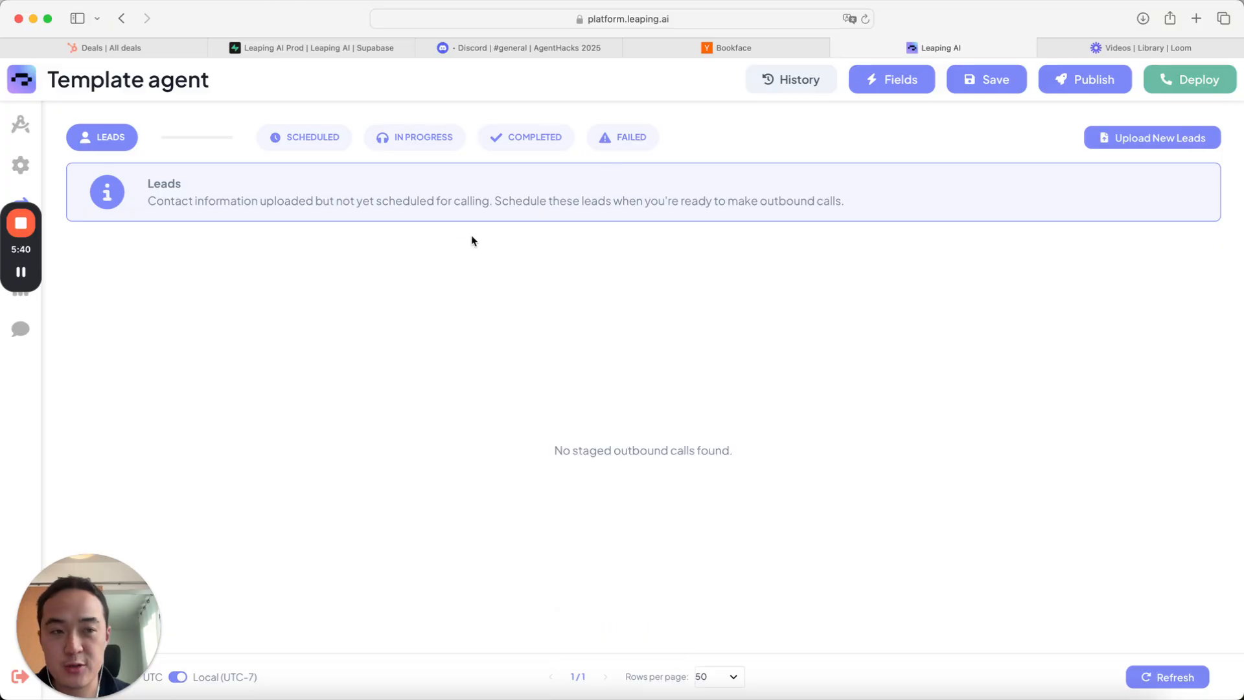
left_click(1172, 138)
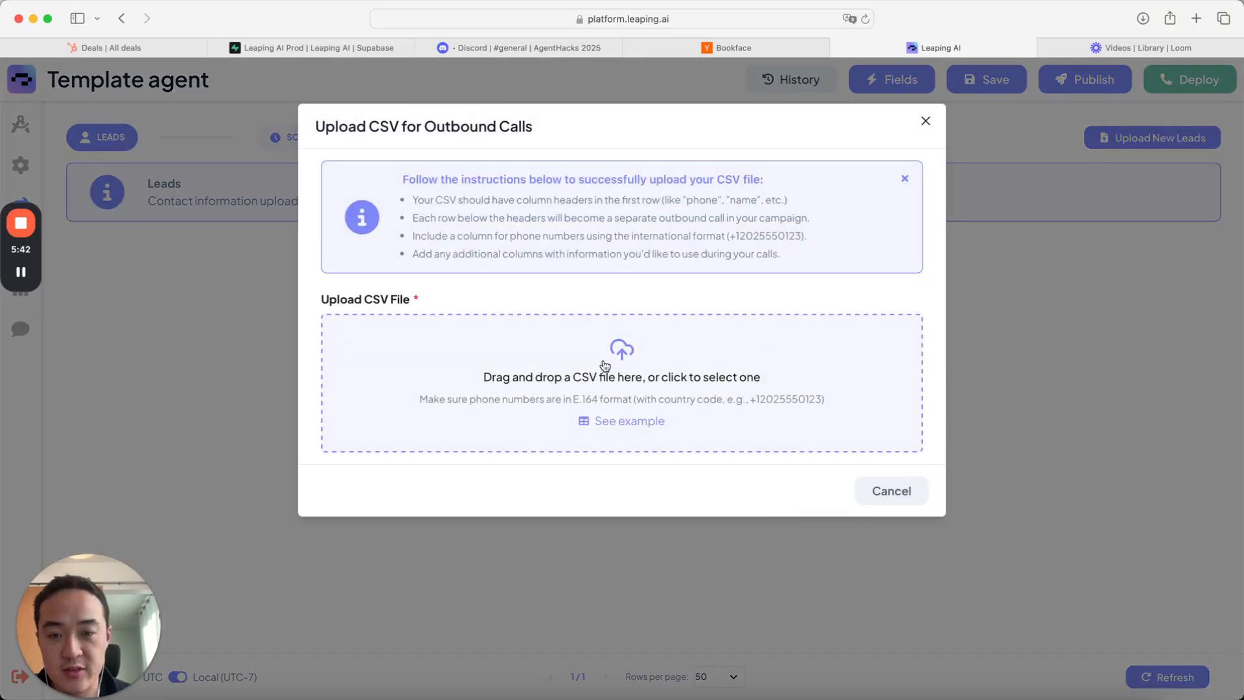
left_click(926, 121)
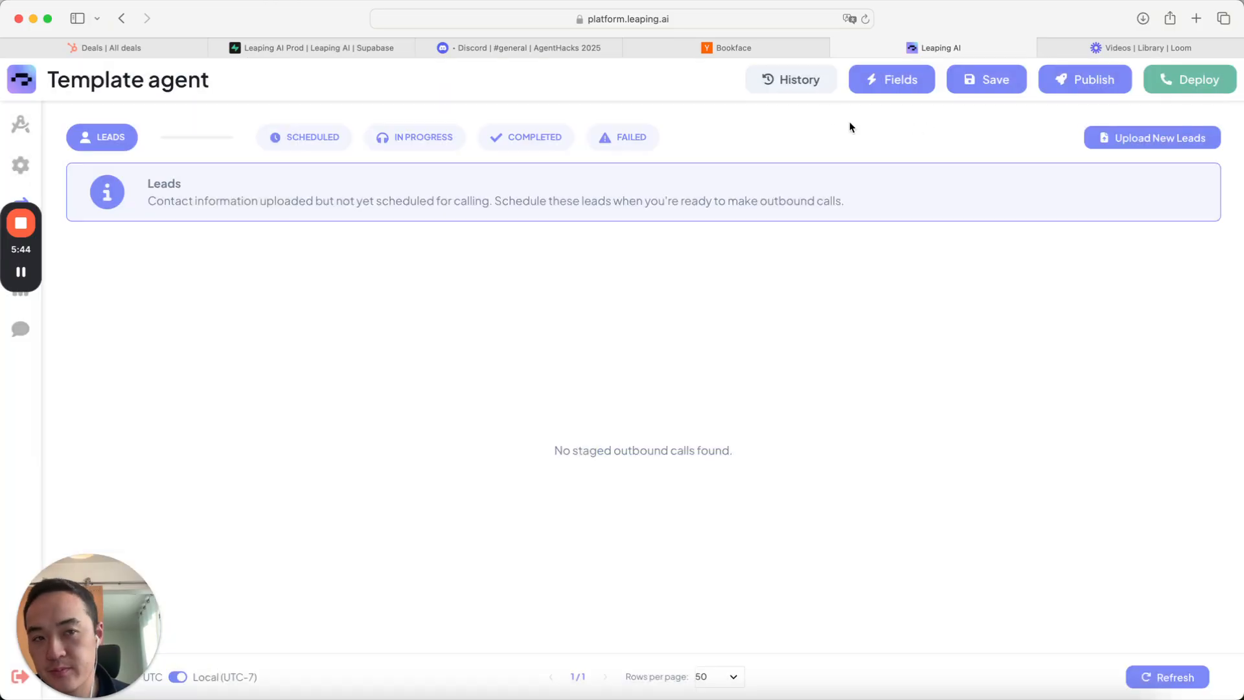
Step: Switch to the Loom page in the browser and load the Leaping AI docs at leapingai.mintlify.io in its place
left_click(1130, 44)
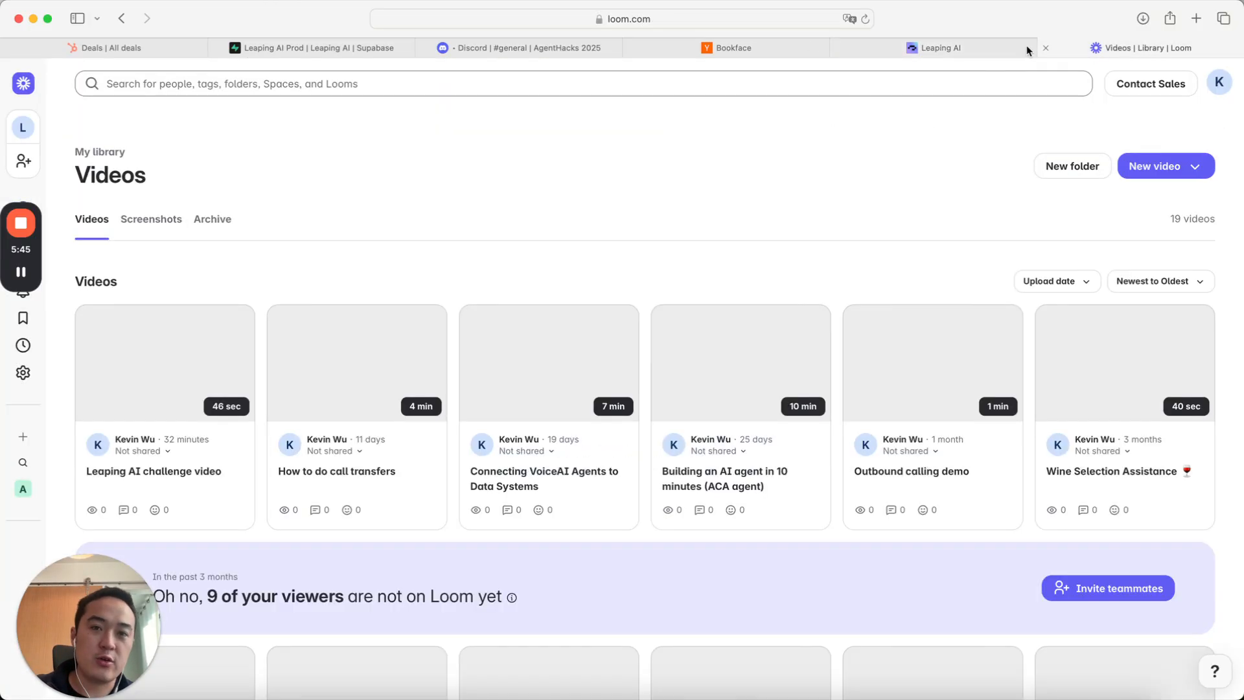
left_click(734, 19)
type("leaping")
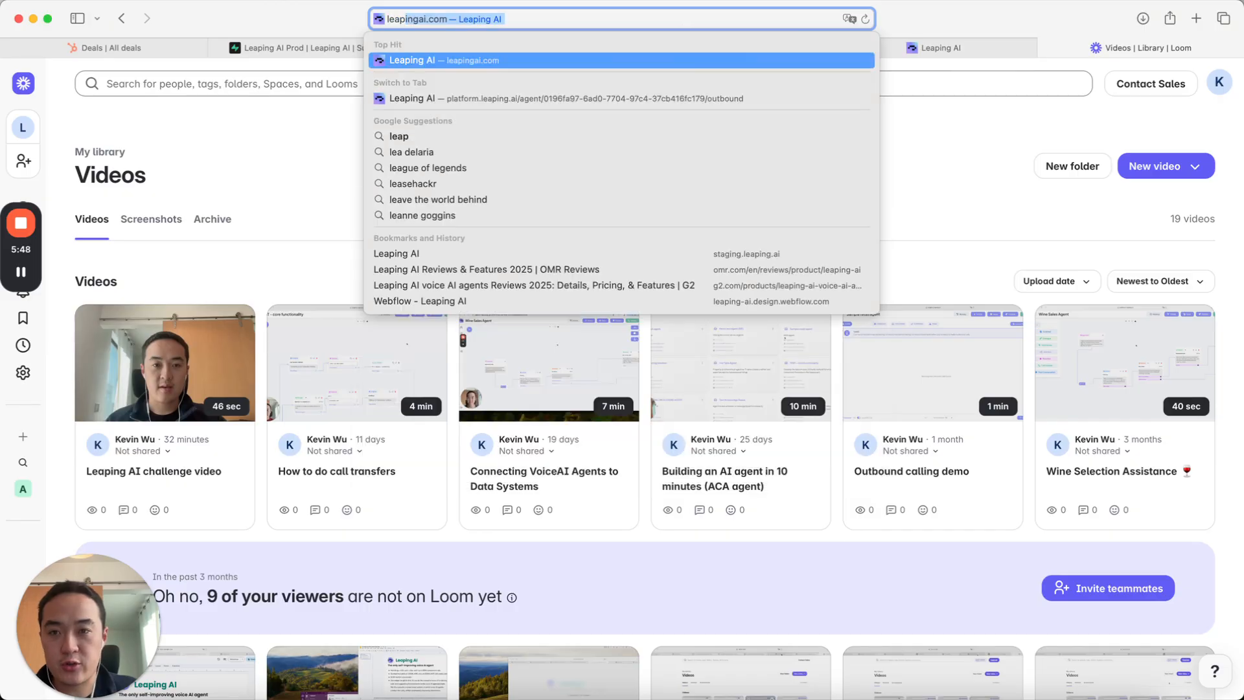
type("ai.mint")
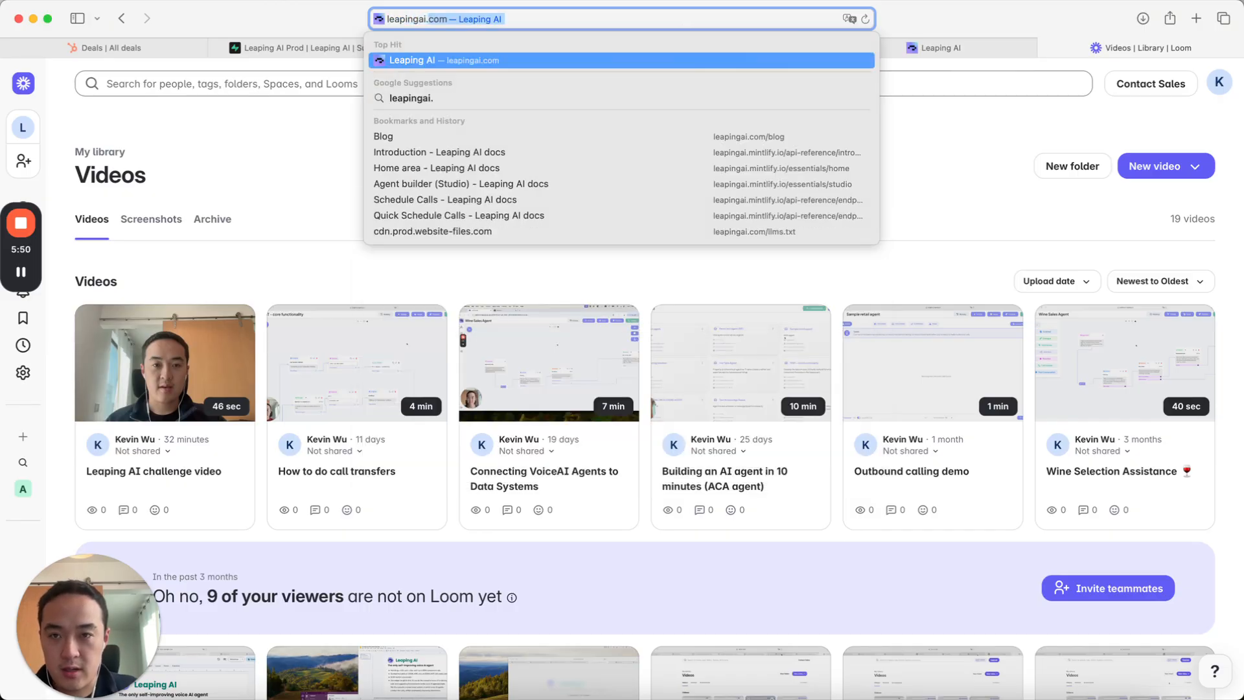
key("Down")
key("Down")
key("Down")
key("Return")
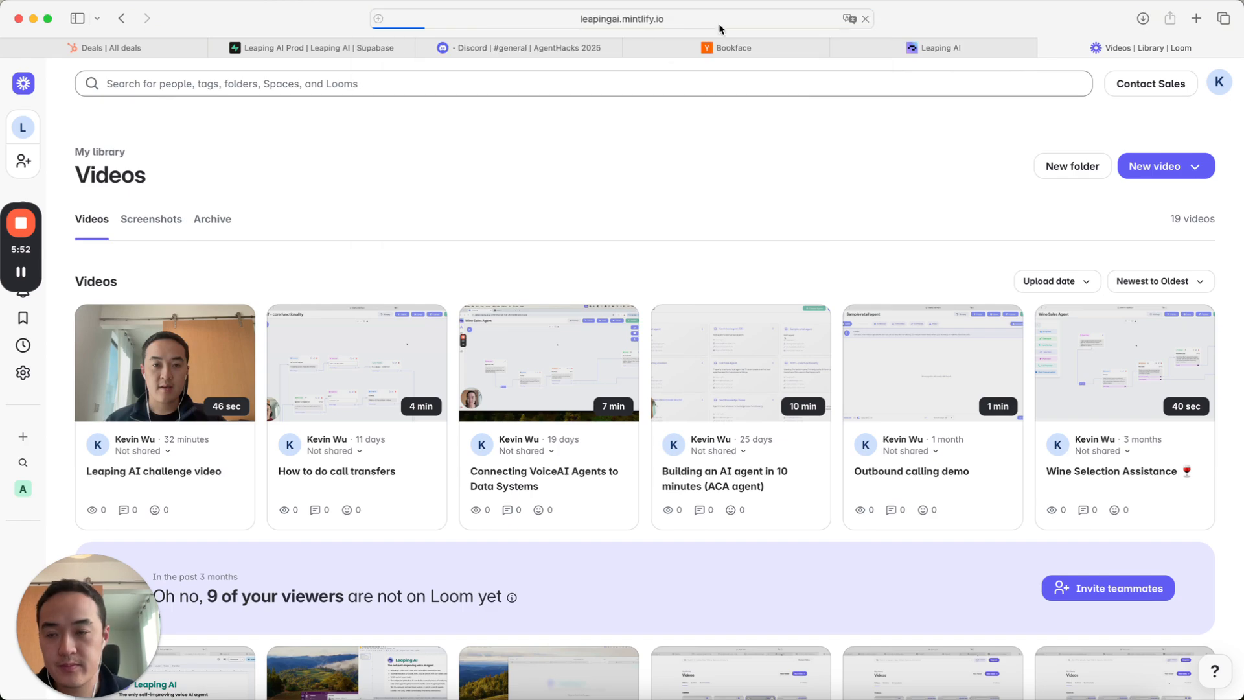
Step: Open the API Reference in the docs and skim its introduction, including the response codes and error responses
left_click(215, 132)
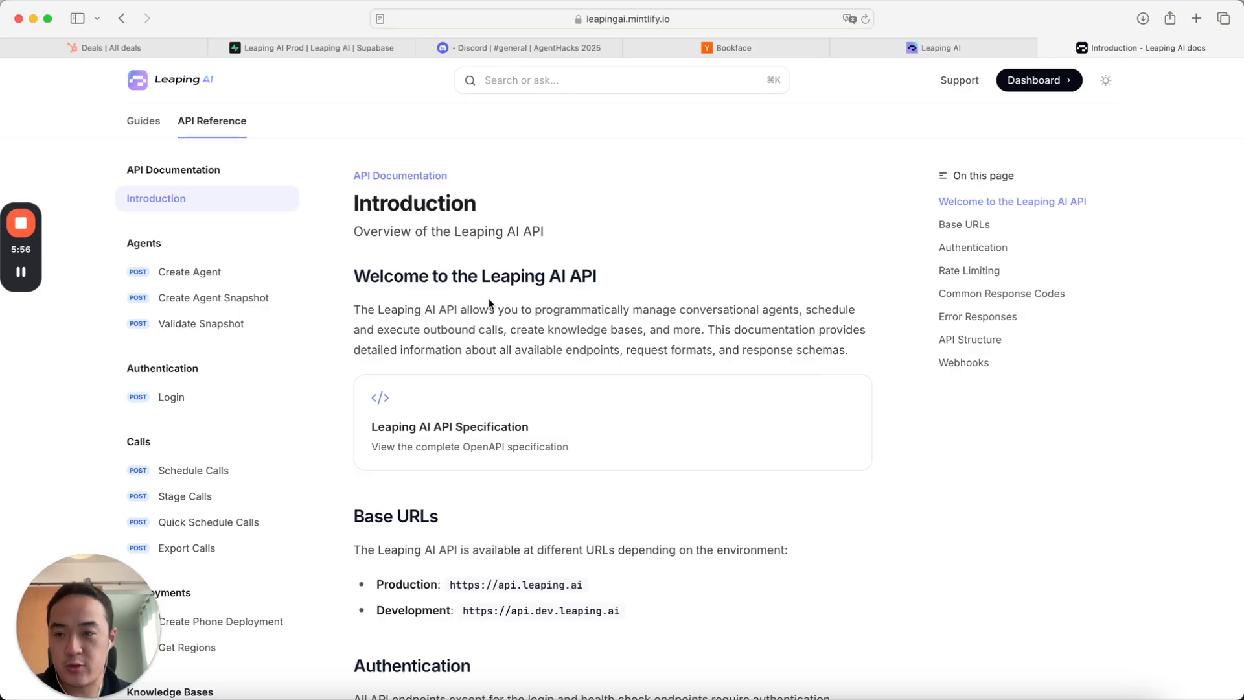
scroll(489, 303, "down", 15)
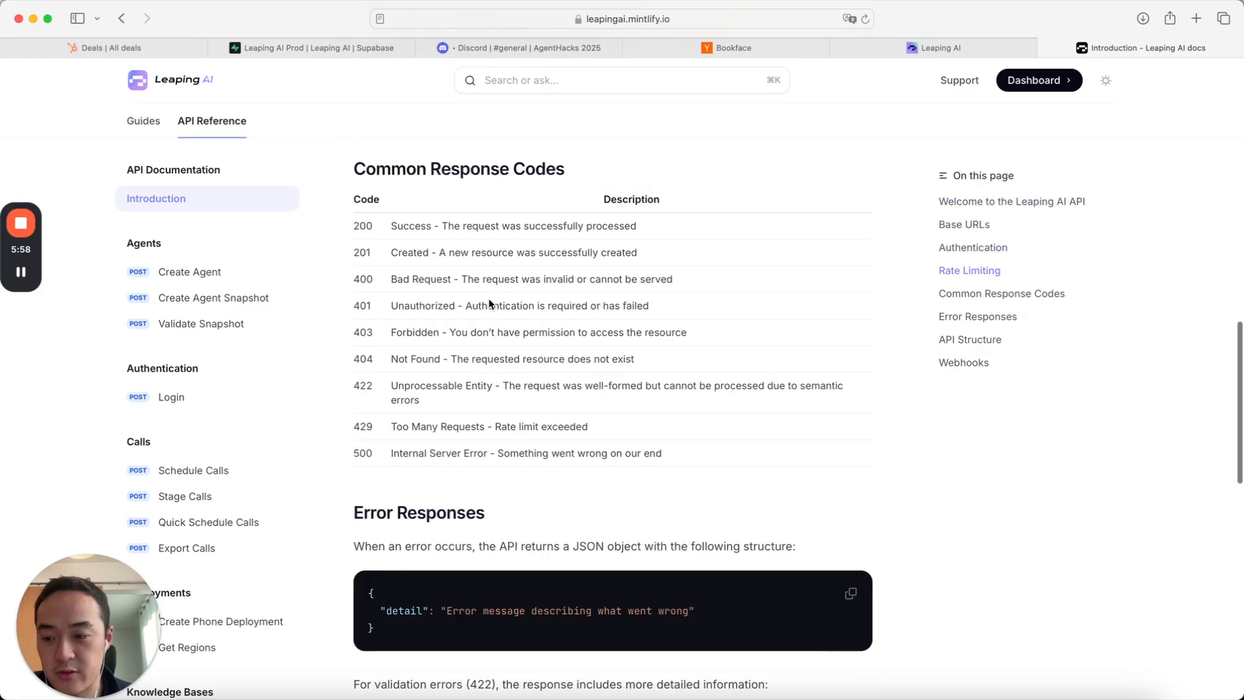
scroll(489, 302, "down", 5)
scroll(488, 303, "up", 20)
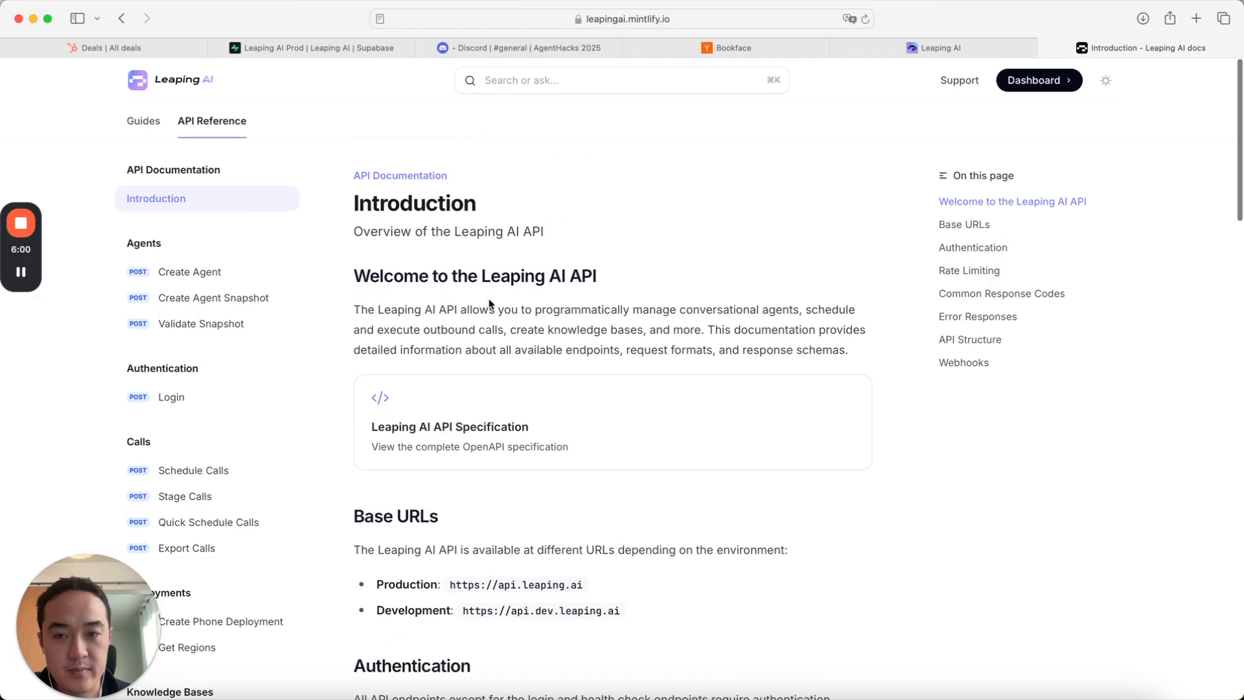
Step: Switch back to the Template agent in Leaping AI and view its call logs and analytics
left_click(928, 48)
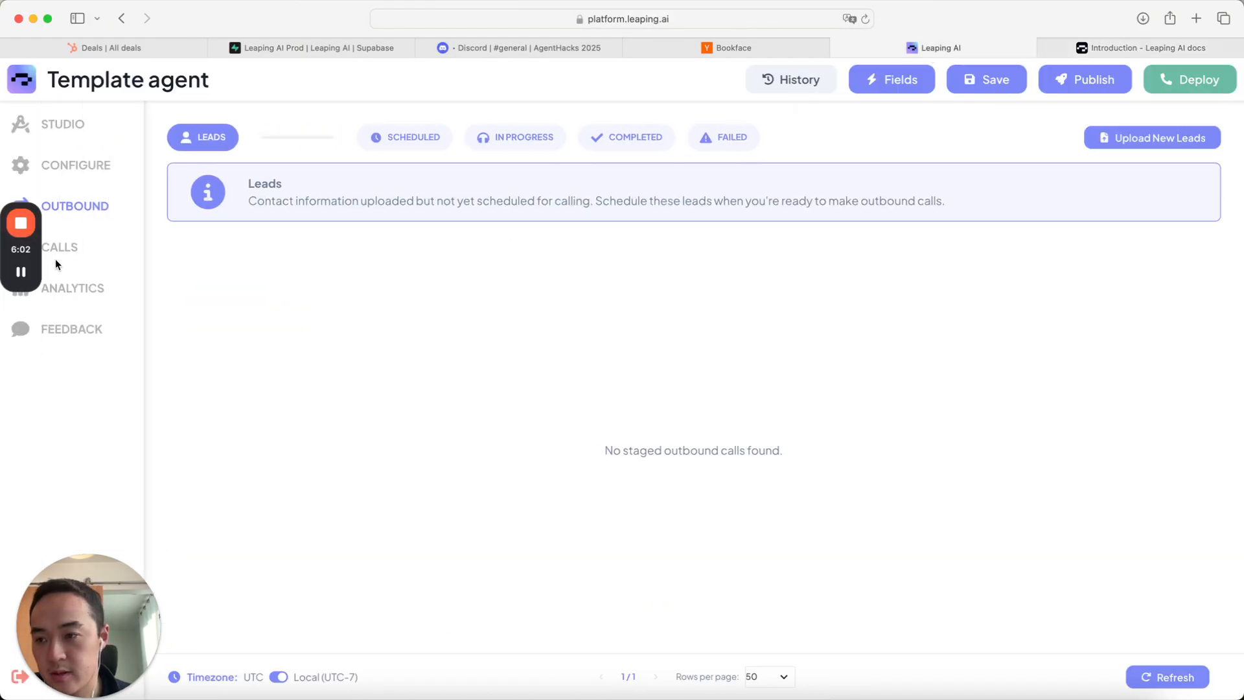
left_click(69, 254)
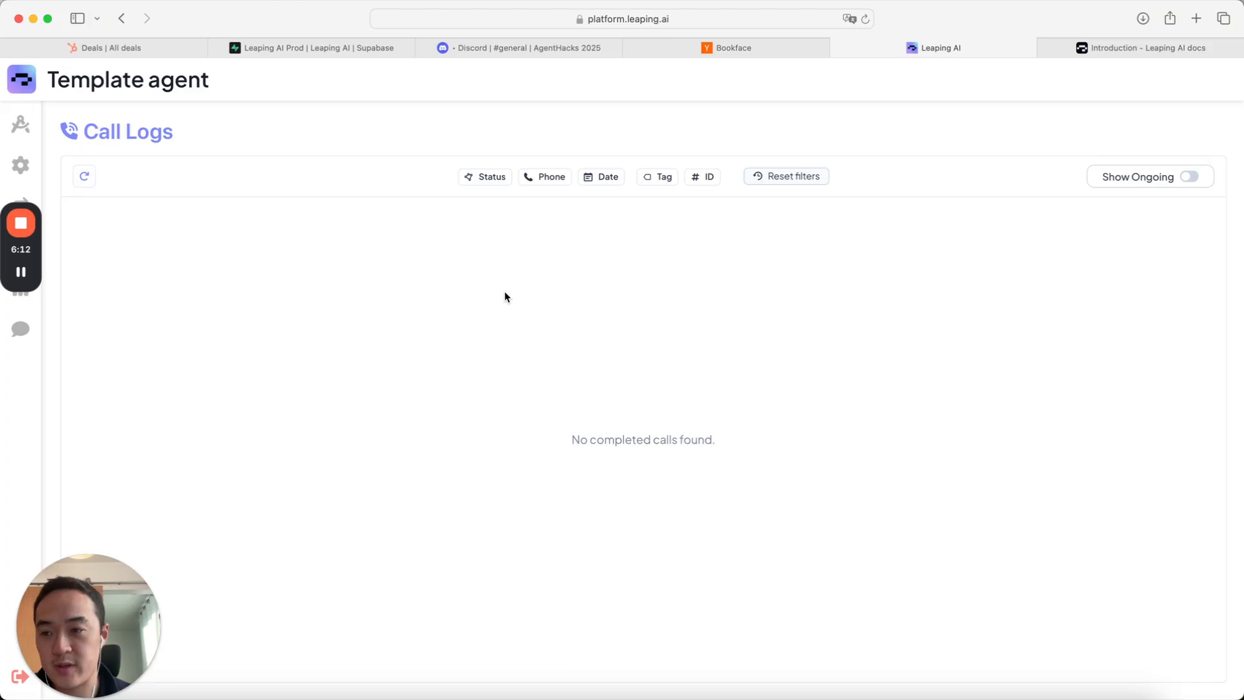
mouse_move(20, 259)
left_click(69, 289)
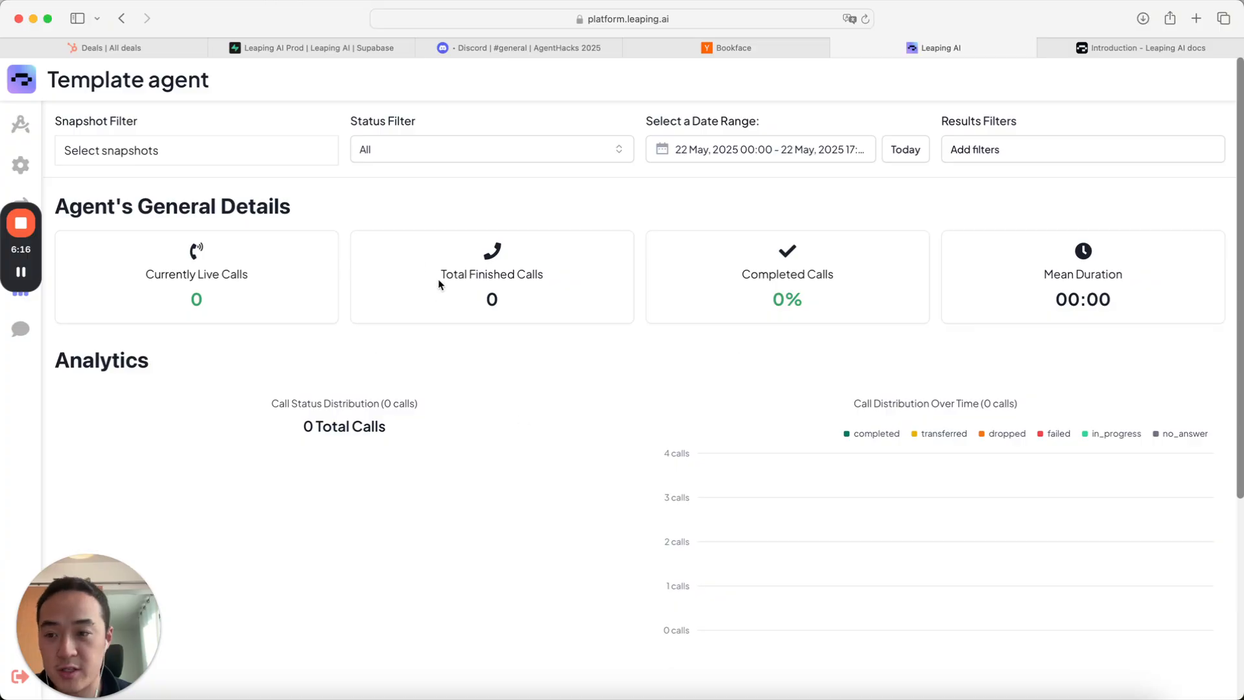
Step: View the product feedback form and close it without submitting anything
mouse_move(22, 331)
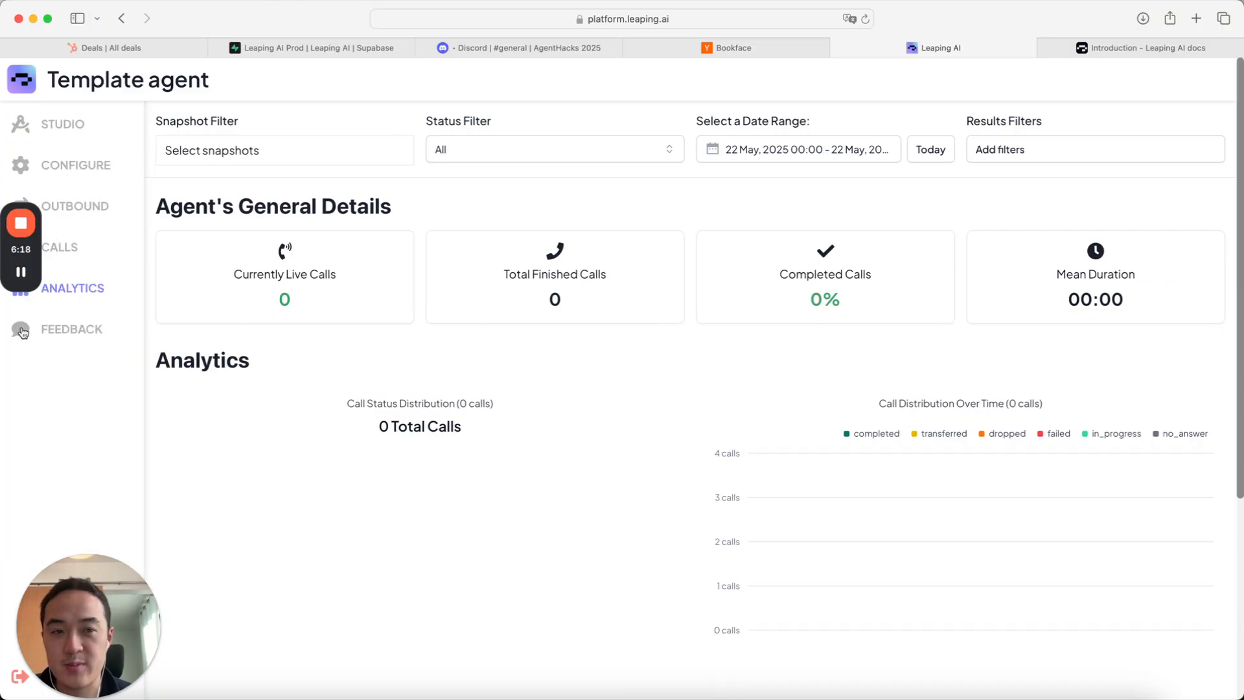
left_click(21, 331)
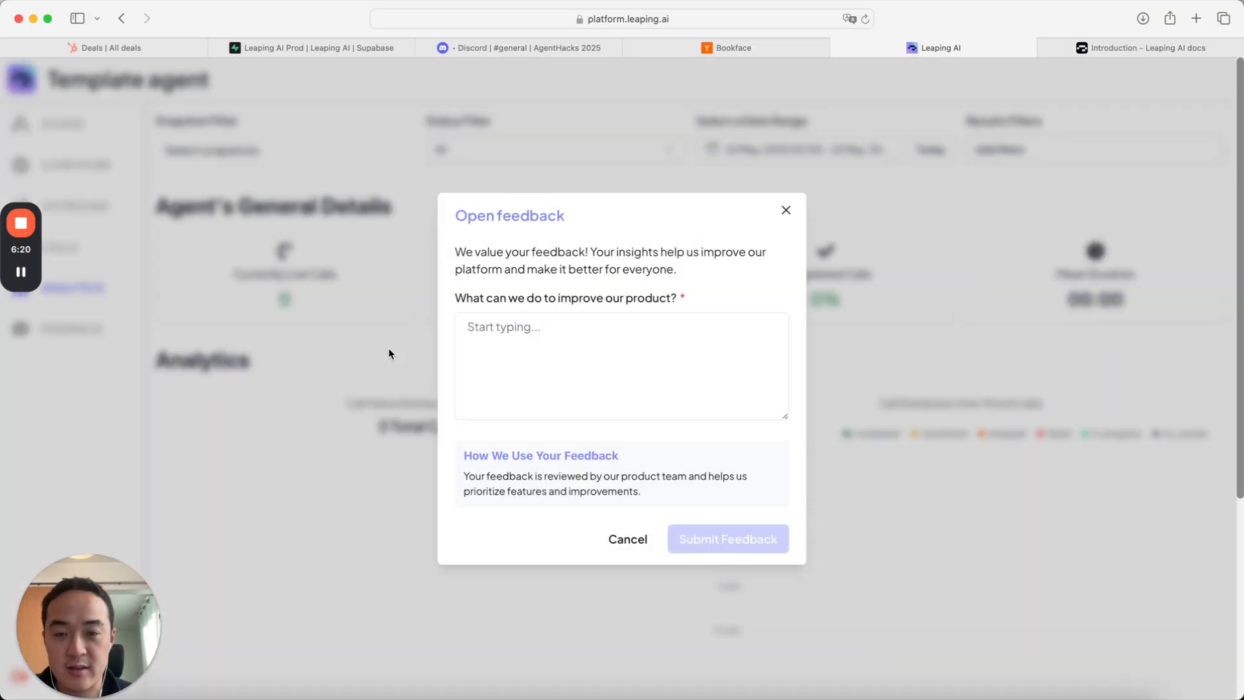
left_click(786, 212)
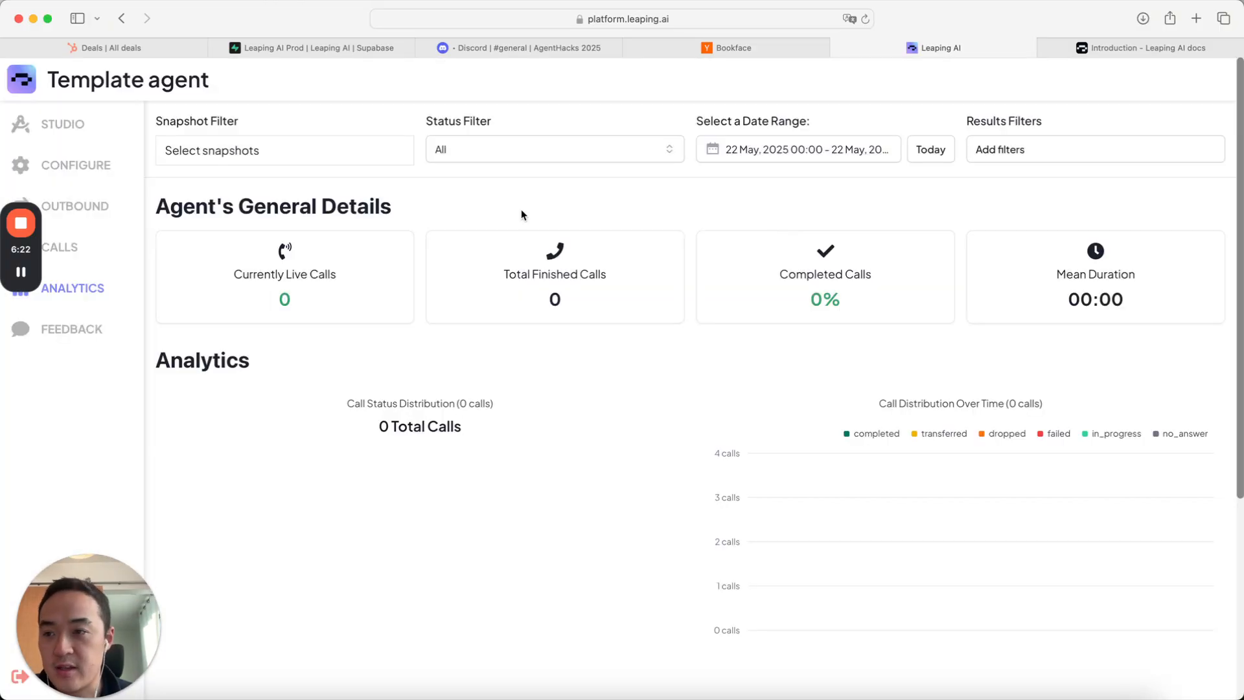
Step: Return to the studio and view the agent's call flow from the Greeting to the Goodbye stage
left_click(62, 123)
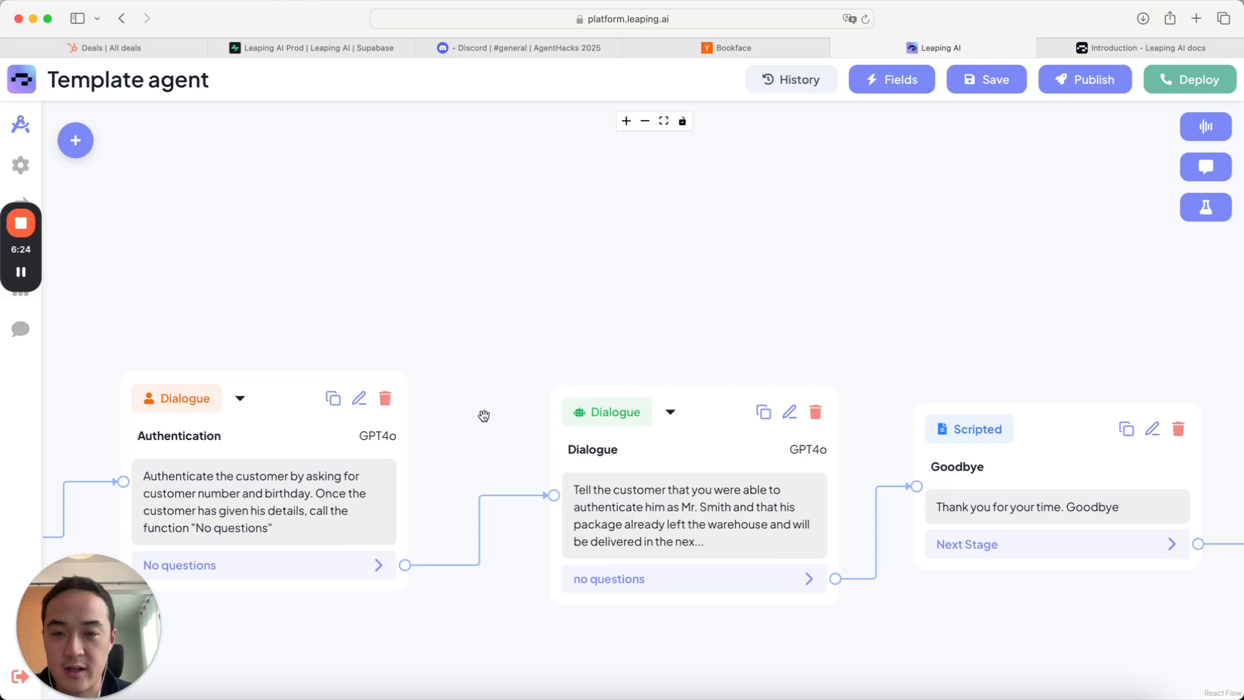
scroll(558, 251, "down", 3)
left_click_drag(558, 250, 737, 256)
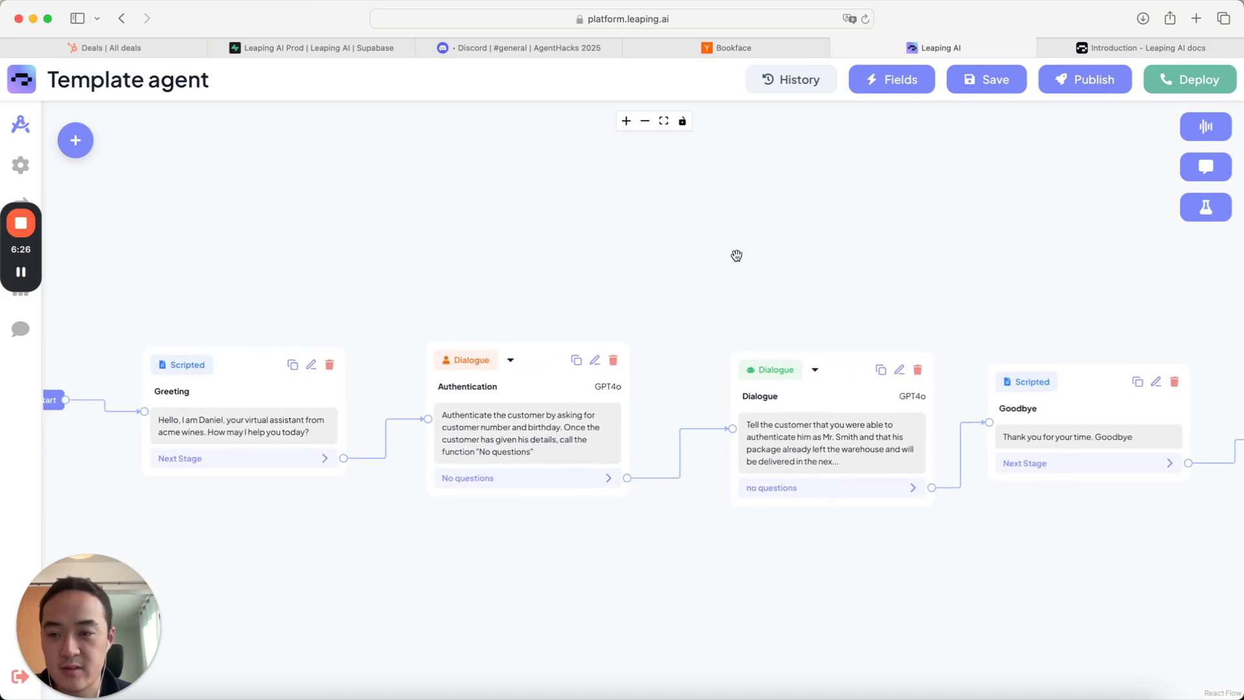